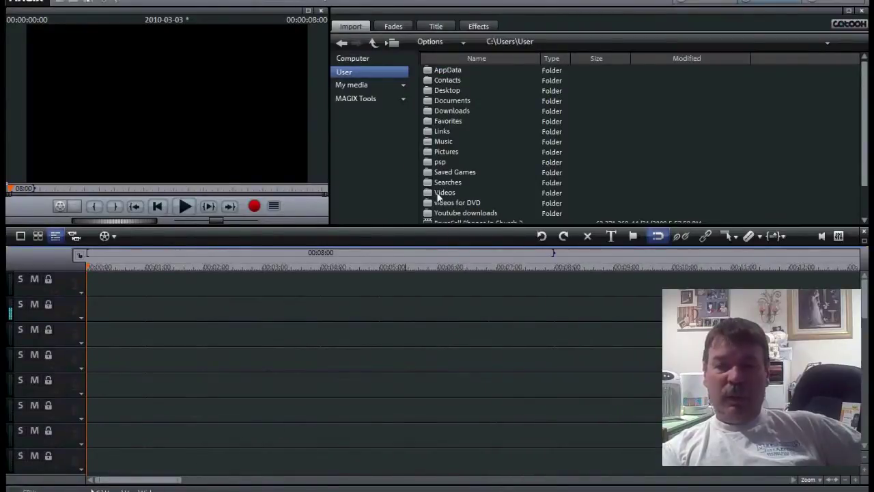
# Step: Import jordmate.mpg from the Videos folder onto the timeline, keeping the 1280x720 project resolution
pyautogui.click(439, 194)
pyautogui.doubleClick(439, 195)
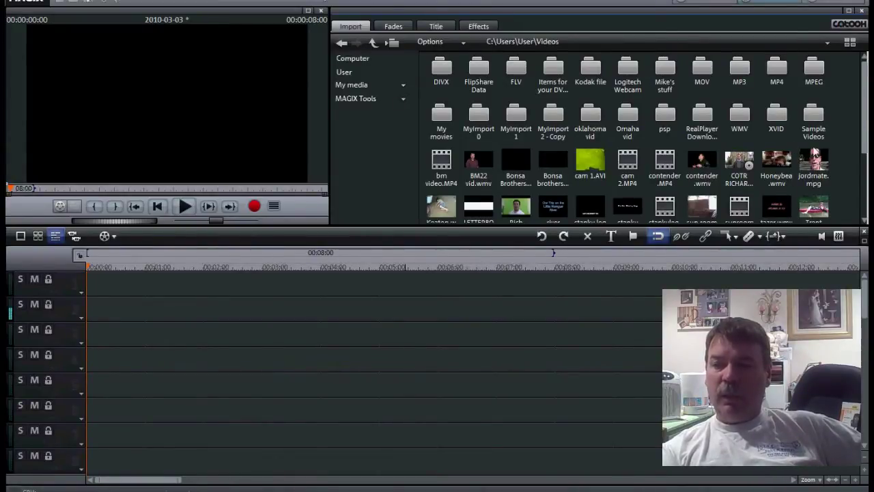
pyautogui.doubleClick(816, 160)
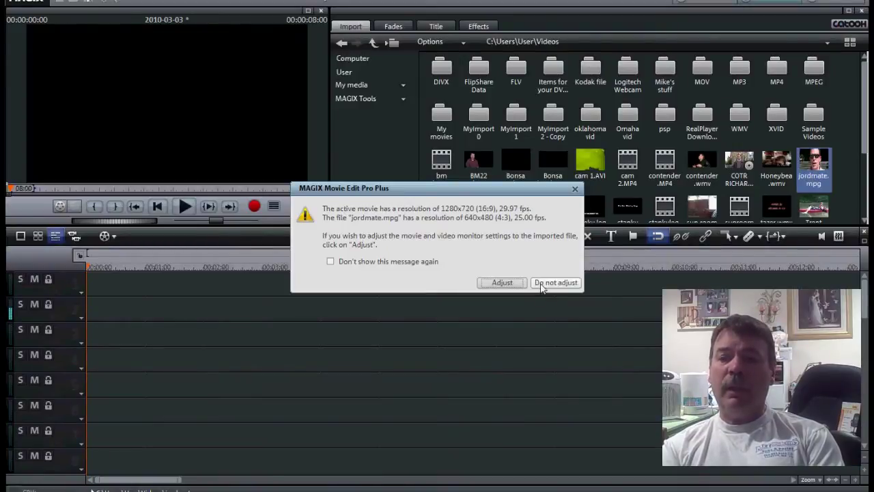
pyautogui.click(555, 283)
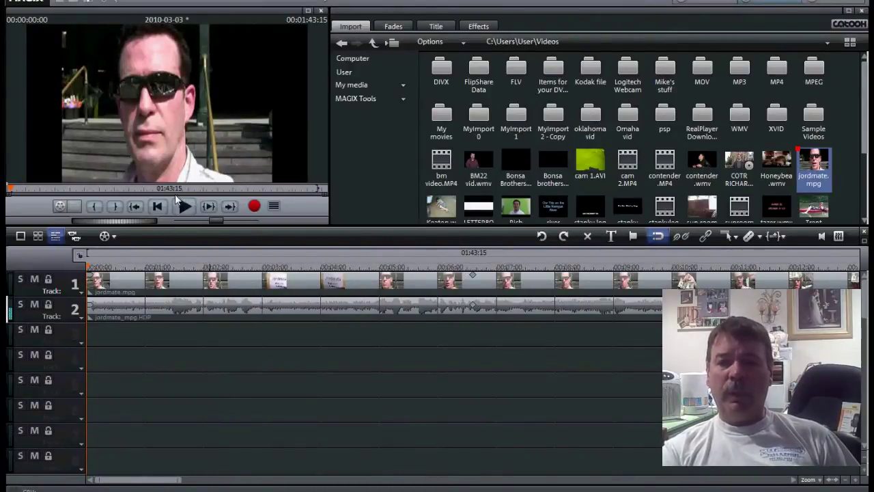
# Step: Split jordmate.mpg at 7:28 and delete the piece after the cut, keeping the opening part
pyautogui.click(184, 206)
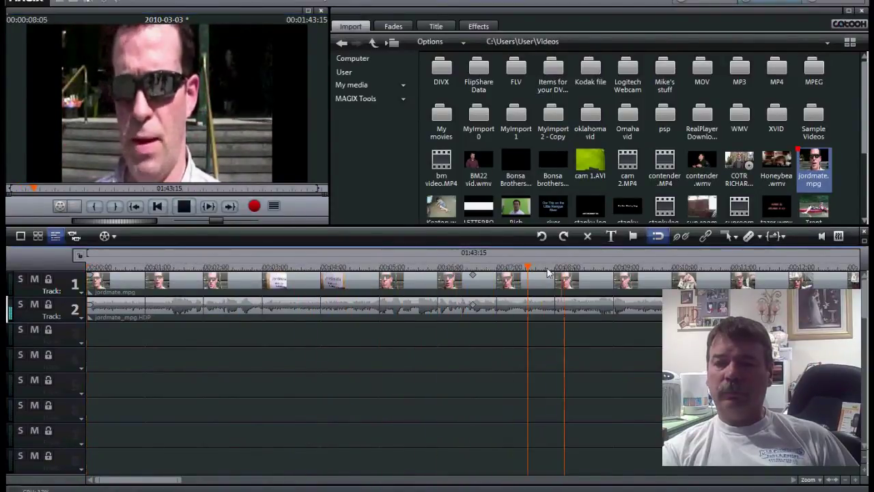
pyautogui.click(184, 206)
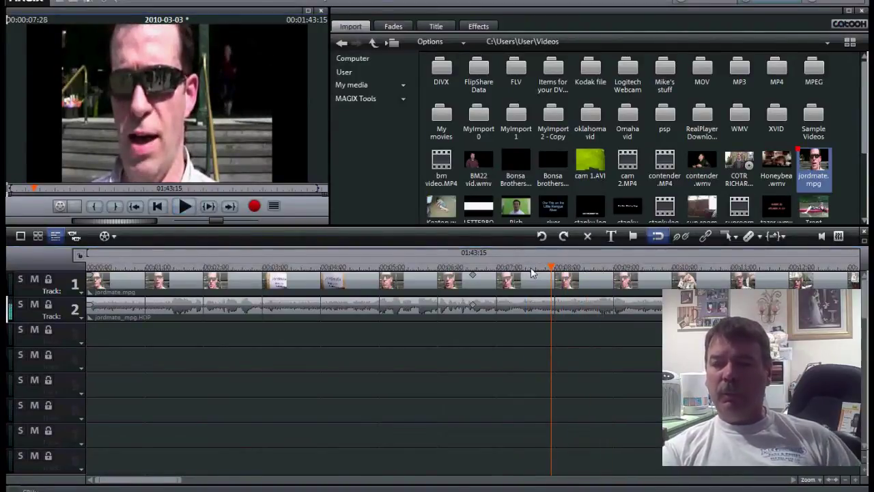
pyautogui.click(749, 237)
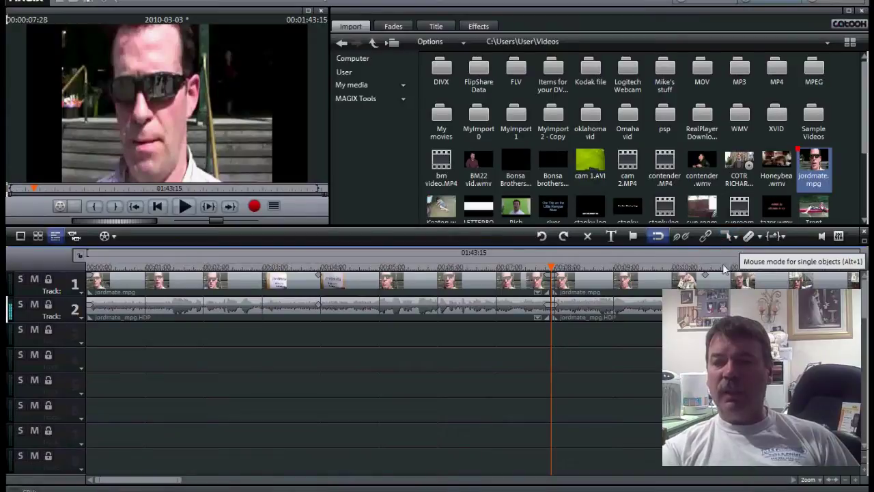
pyautogui.moveTo(676, 282); pyautogui.dragTo(700, 282)
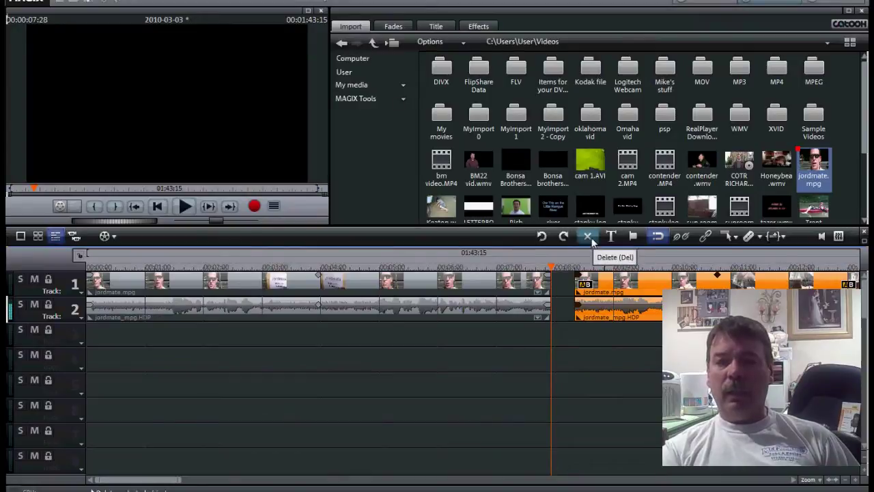
pyautogui.click(589, 237)
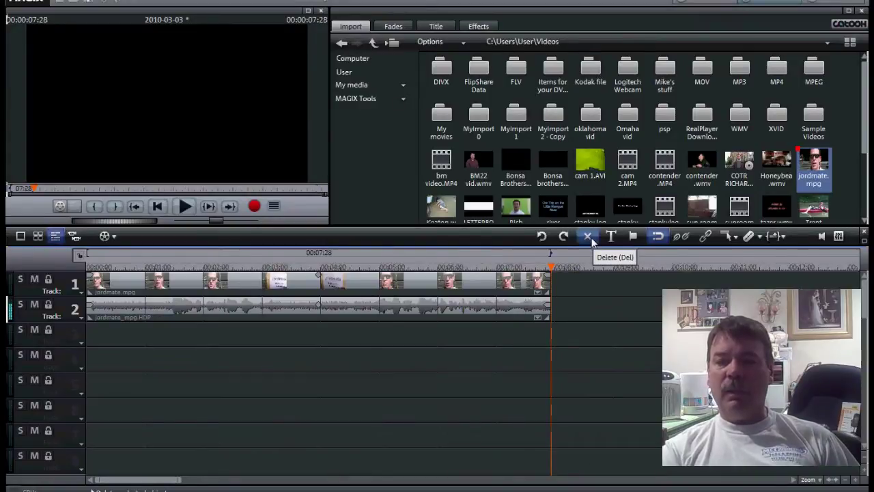
pyautogui.click(263, 286)
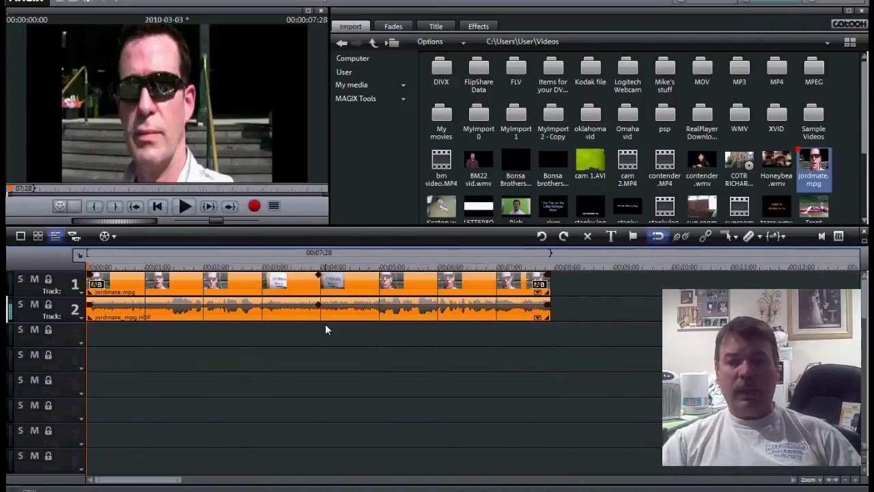
# Step: Paste a copy of the trimmed jordmate clip and place it on tracks 5 and 6
pyautogui.hotkey('ctrl', 'v')
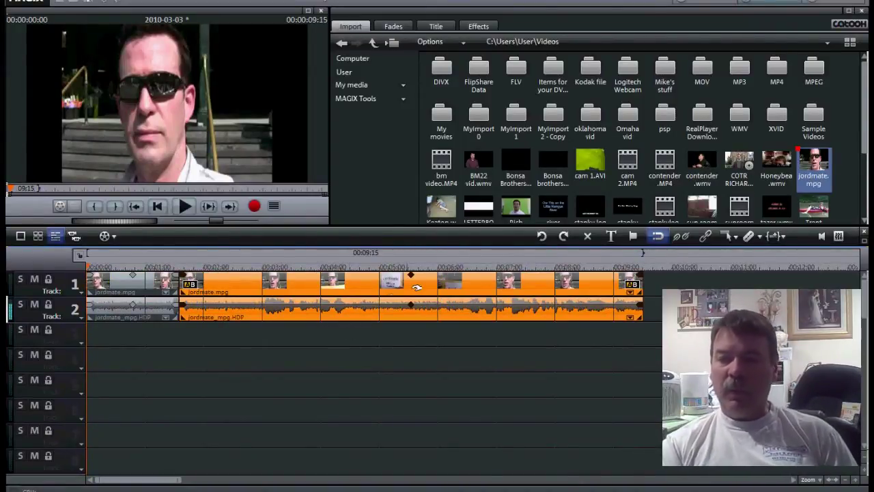
pyautogui.moveTo(452, 295); pyautogui.dragTo(360, 375)
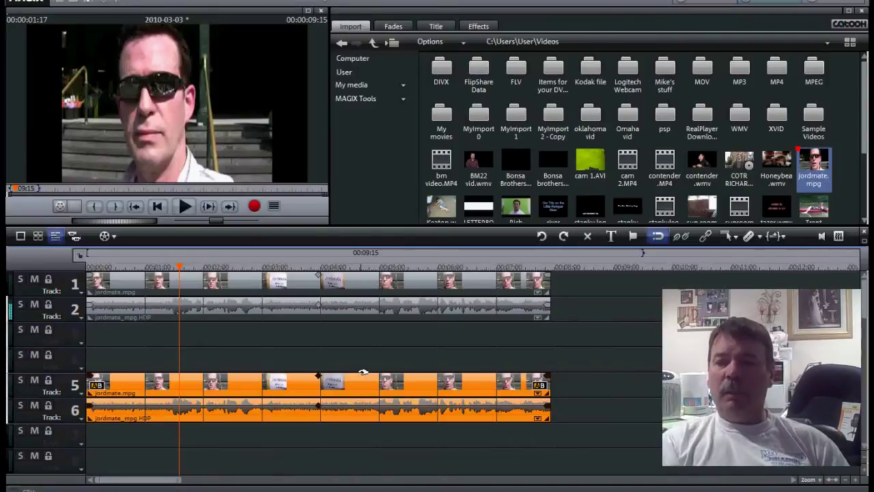
pyautogui.click(344, 72)
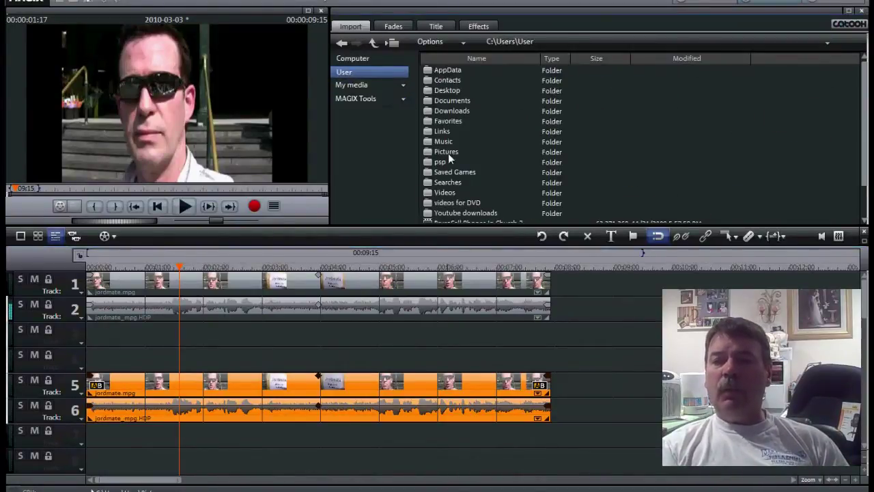
# Step: Drag Effects.jpg from Pictures onto track 2 right after the jordmate clip and select it
pyautogui.doubleClick(448, 153)
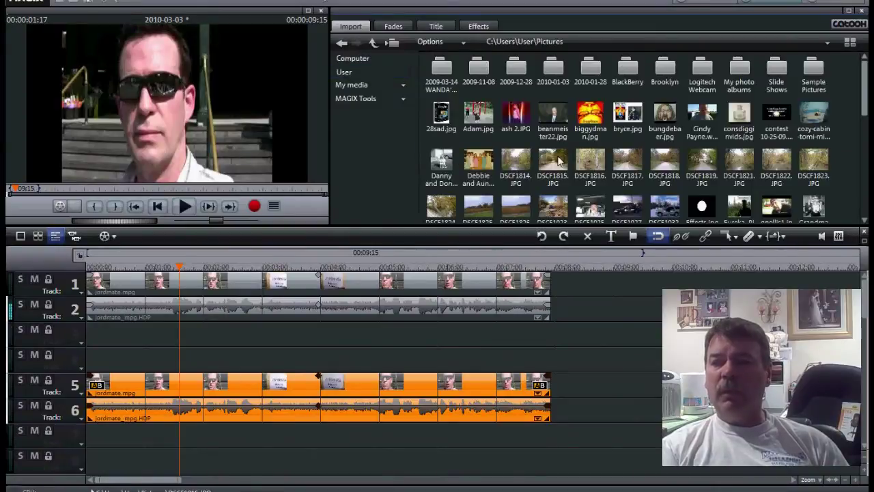
pyautogui.moveTo(864, 100); pyautogui.dragTo(864, 110)
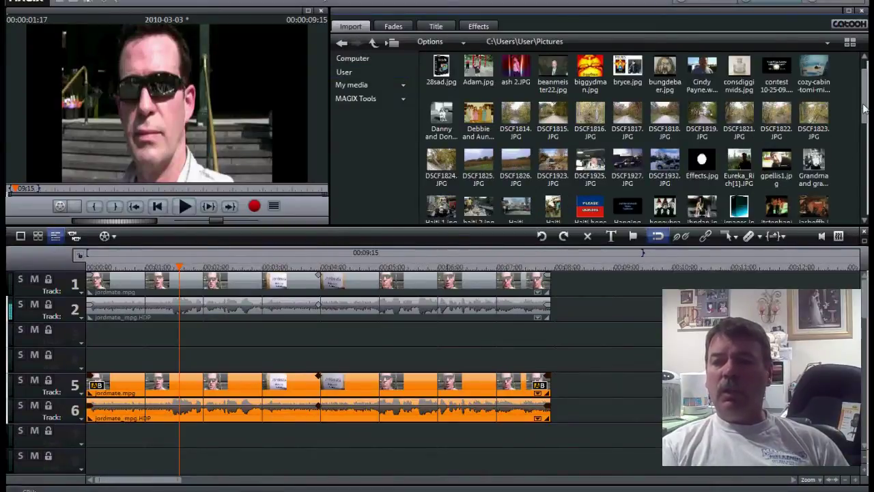
pyautogui.click(701, 162)
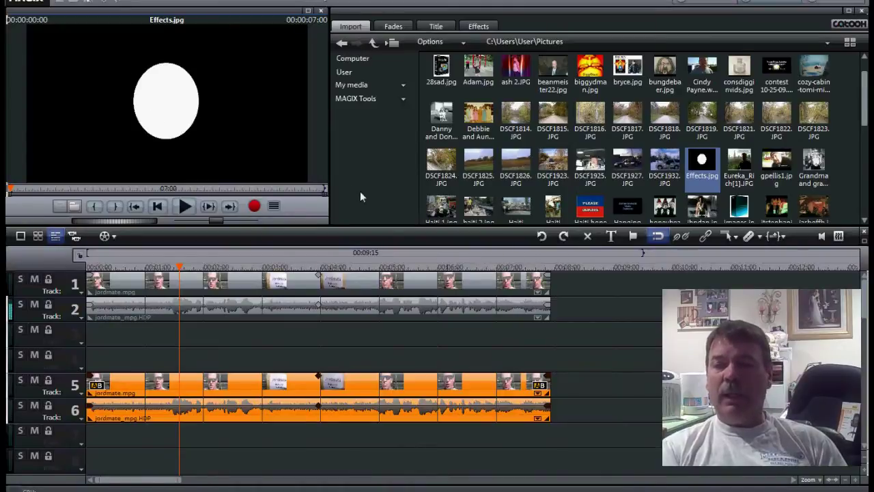
pyautogui.moveTo(708, 164); pyautogui.dragTo(615, 300)
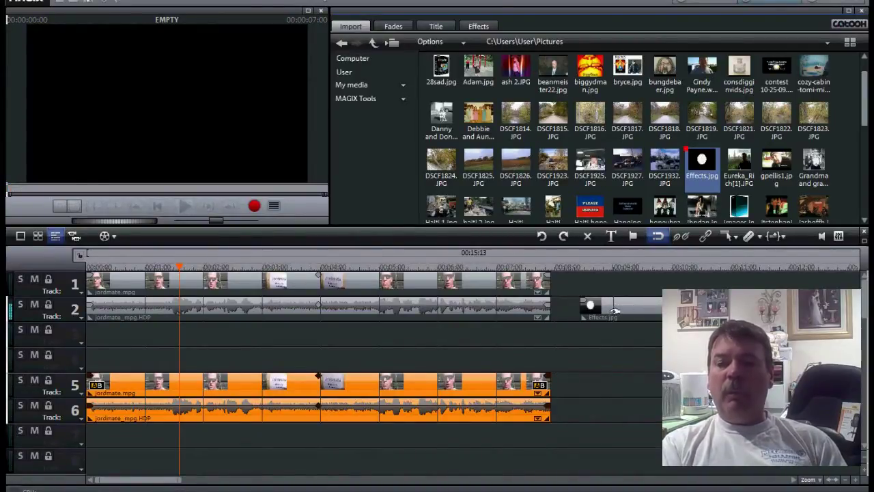
pyautogui.click(137, 278)
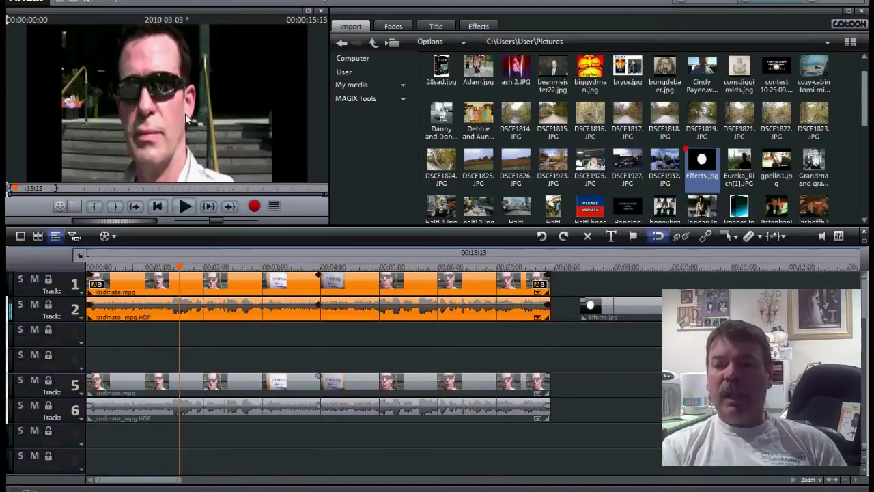
pyautogui.click(613, 301)
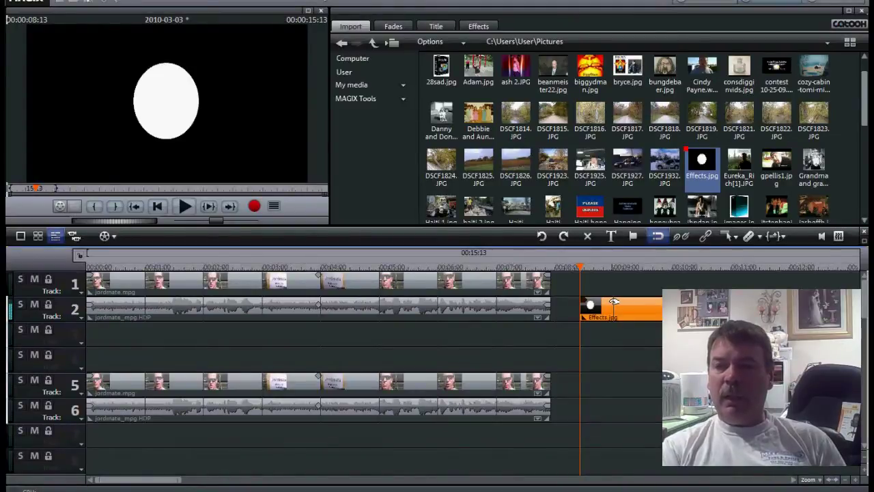
pyautogui.click(479, 26)
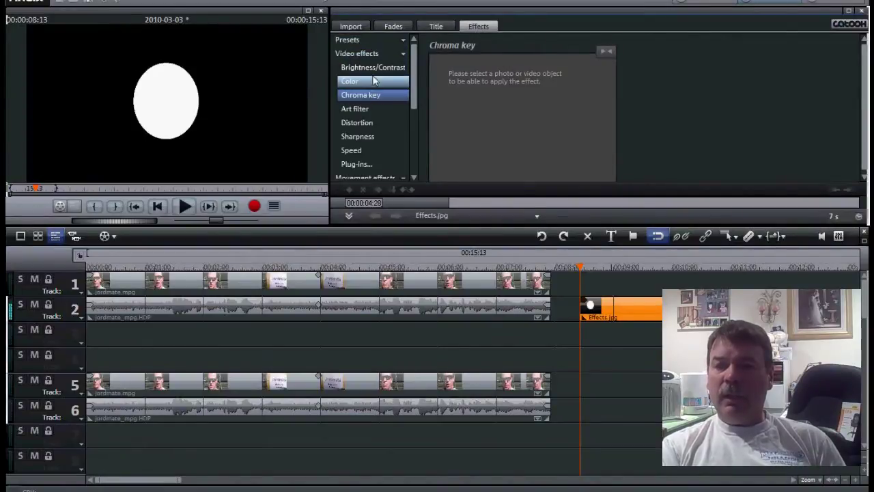
# Step: In the image's Section/Zoom settings, turn off full-screen fill and choose Free proportions
pyautogui.click(413, 177)
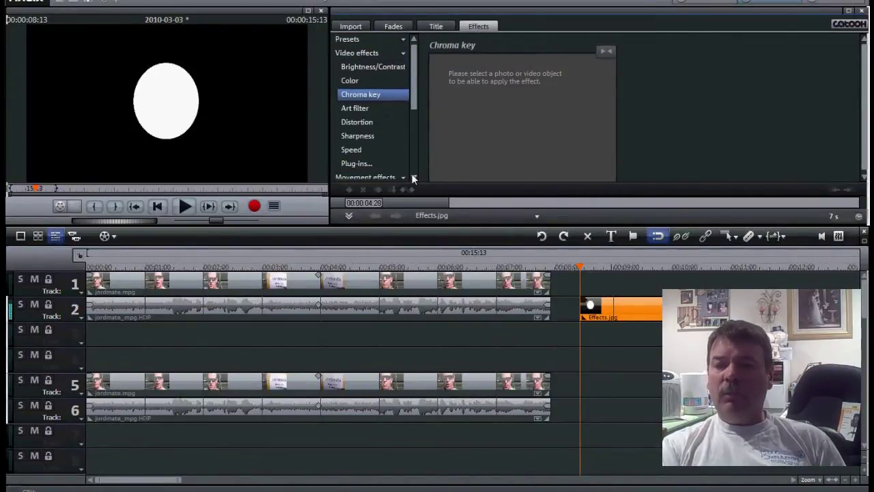
pyautogui.click(399, 175)
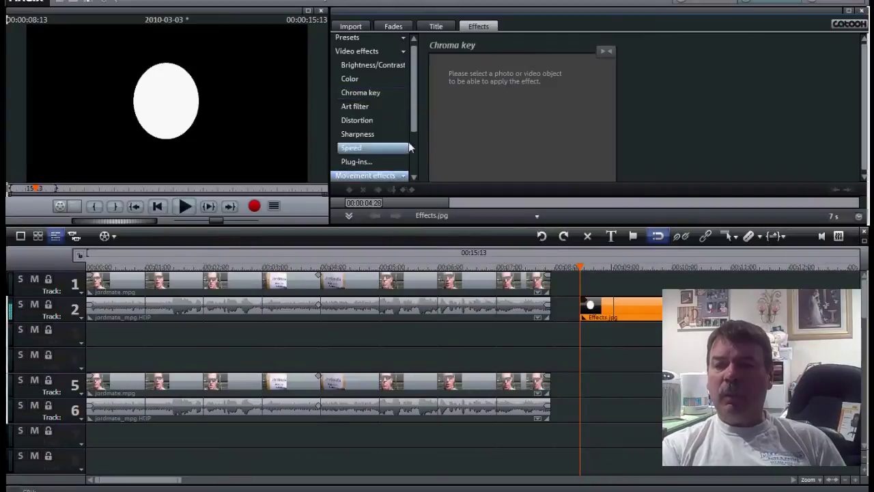
pyautogui.moveTo(414, 122); pyautogui.dragTo(416, 144)
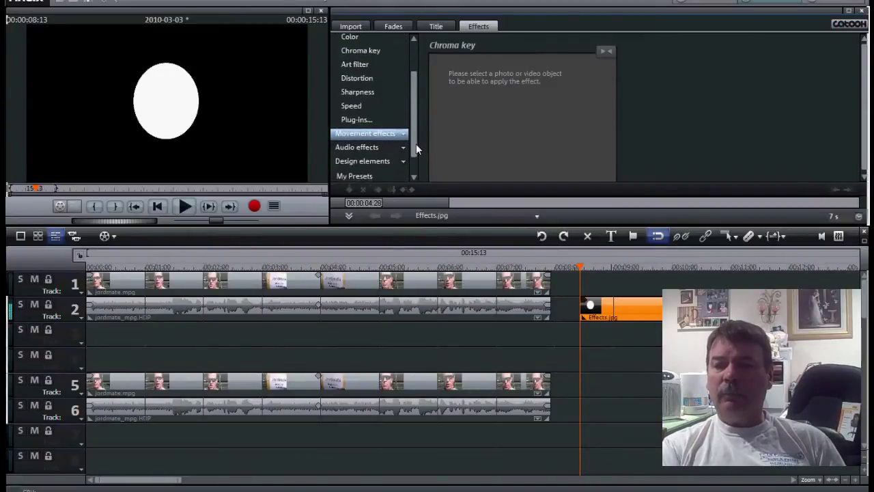
pyautogui.click(388, 134)
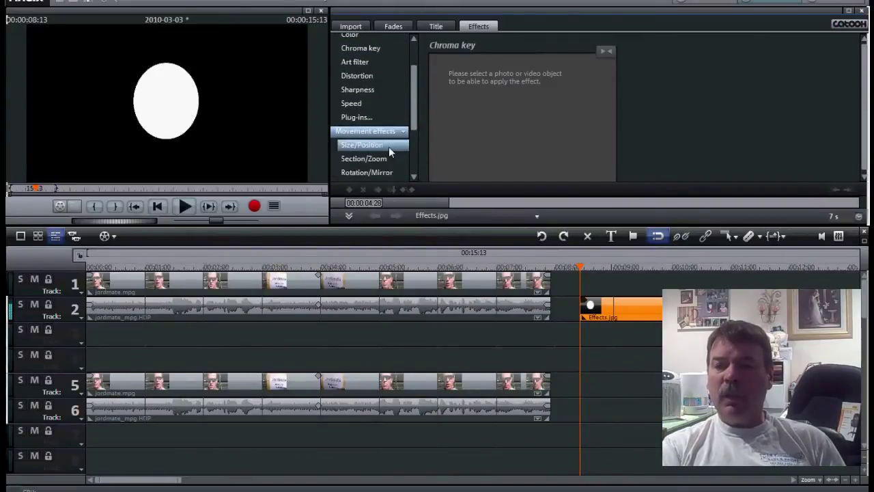
pyautogui.click(389, 148)
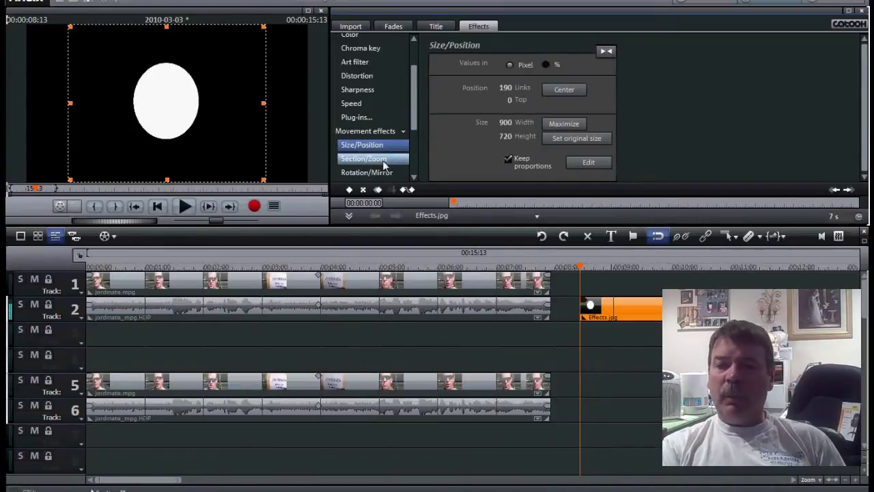
pyautogui.click(384, 161)
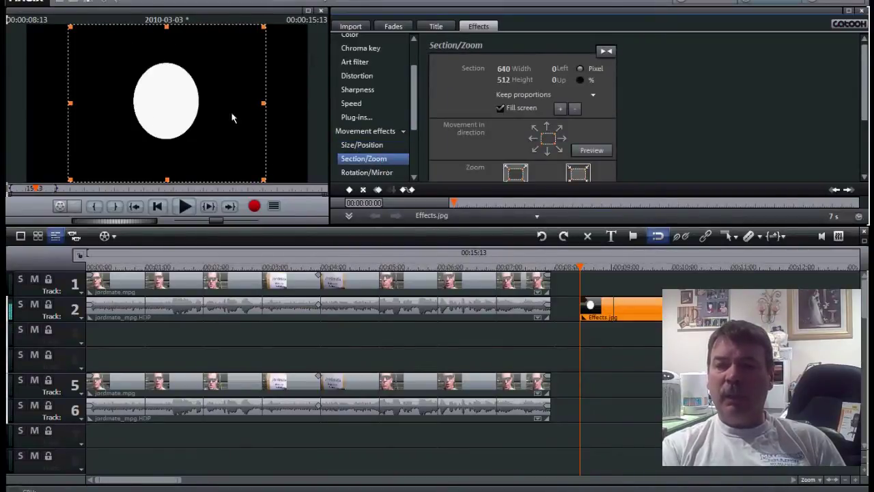
pyautogui.click(500, 108)
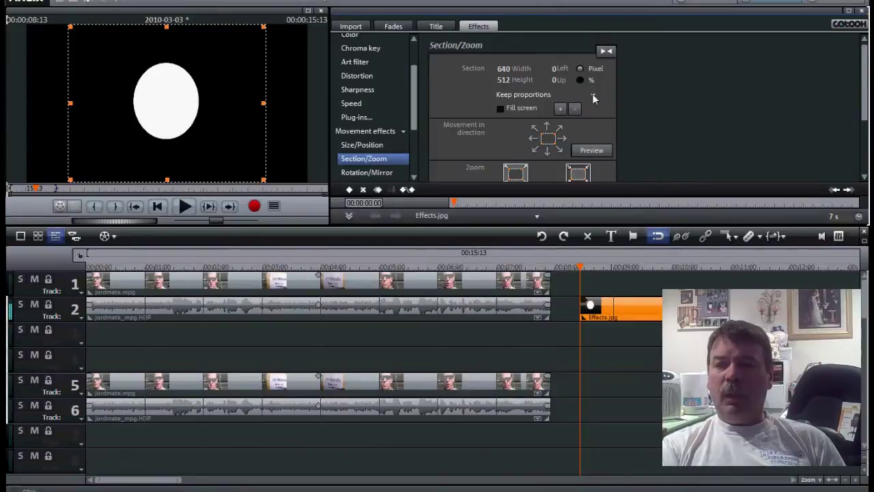
pyautogui.click(592, 97)
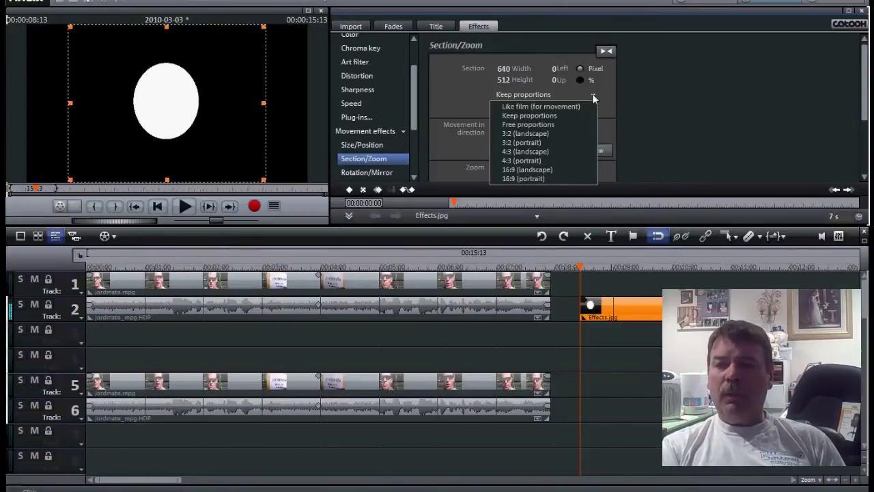
pyautogui.click(553, 125)
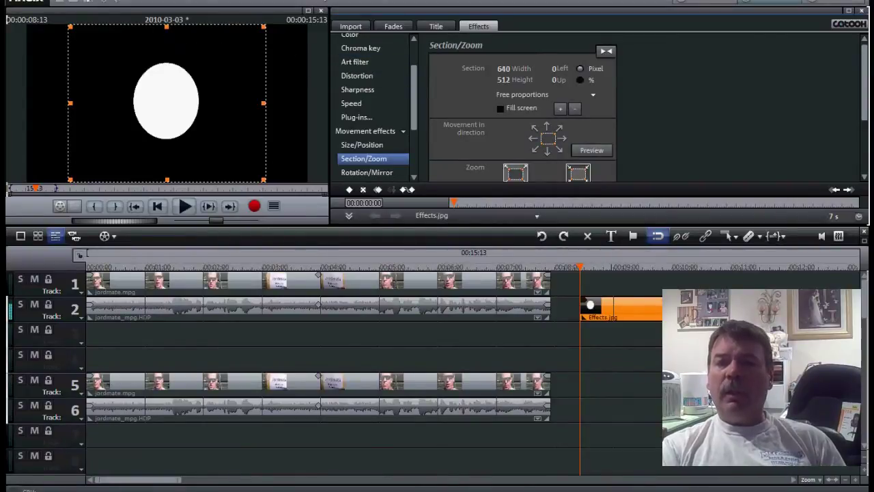
# Step: Crop the image to a 290×322 section around the white oval and preview it
pyautogui.moveTo(167, 28); pyautogui.dragTo(167, 55)
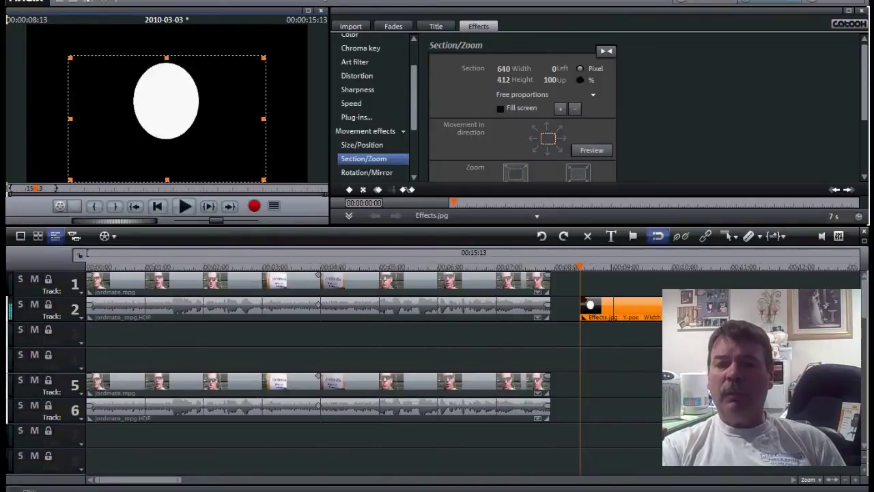
pyautogui.moveTo(71, 118); pyautogui.dragTo(125, 119)
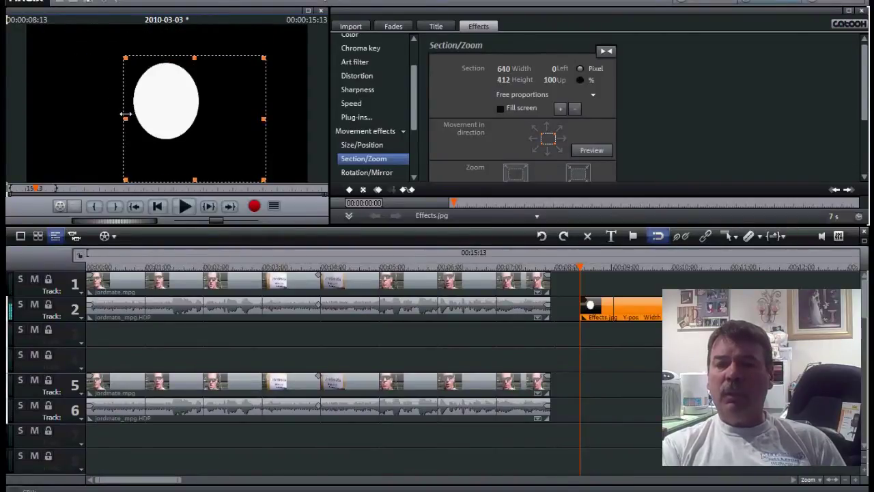
pyautogui.moveTo(263, 120); pyautogui.dragTo(209, 123)
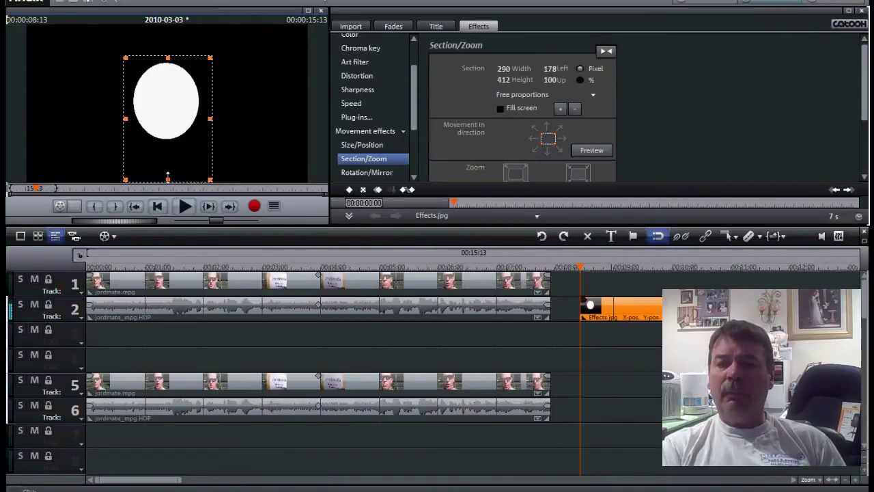
pyautogui.moveTo(168, 176); pyautogui.dragTo(168, 150)
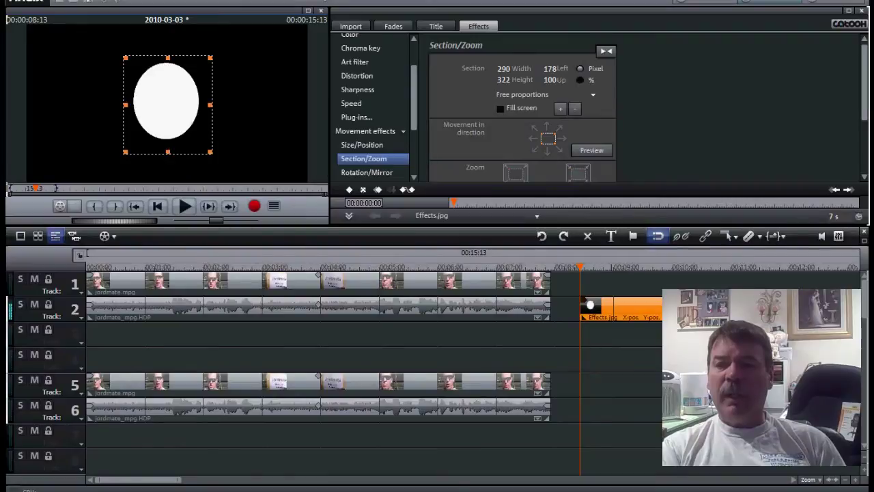
pyautogui.click(593, 152)
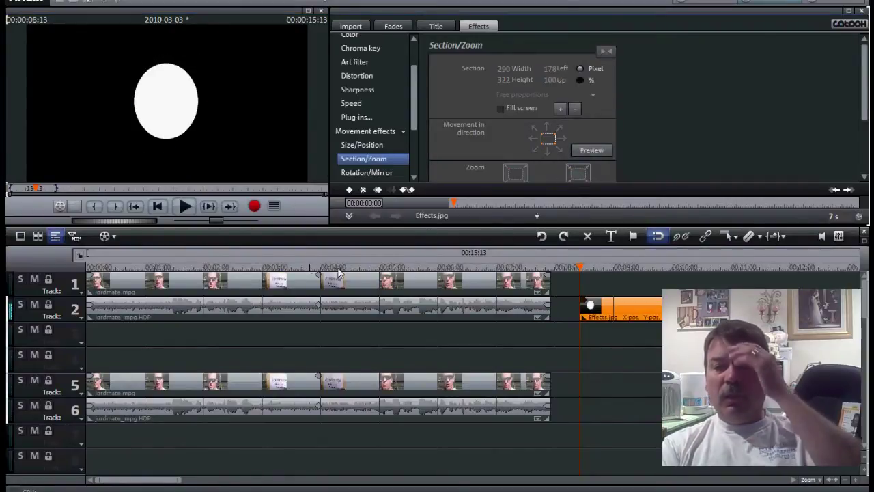
# Step: Select the jordmate copy on track 5 and show its Distortion effect settings
pyautogui.click(161, 287)
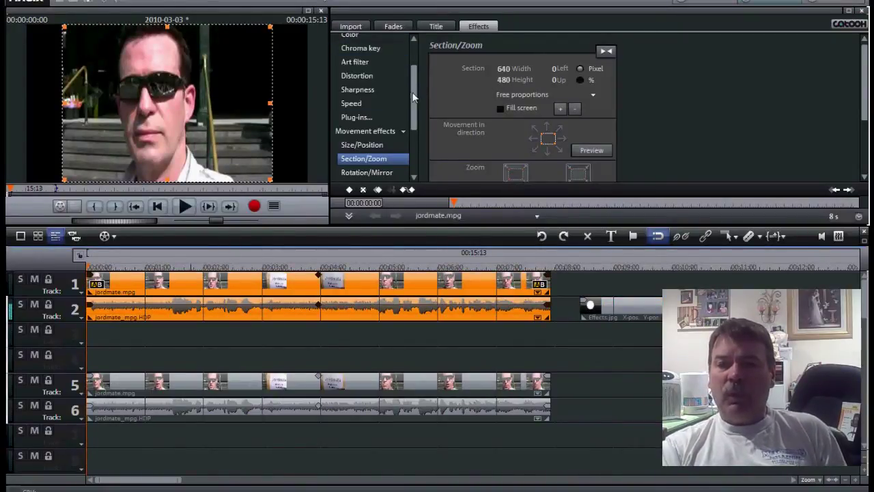
pyautogui.scroll(3, 414, 98)
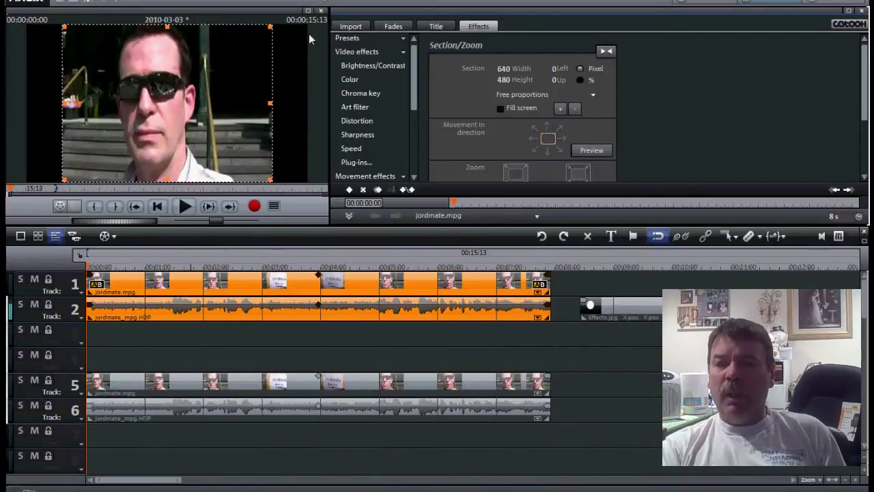
pyautogui.click(380, 53)
pyautogui.click(380, 54)
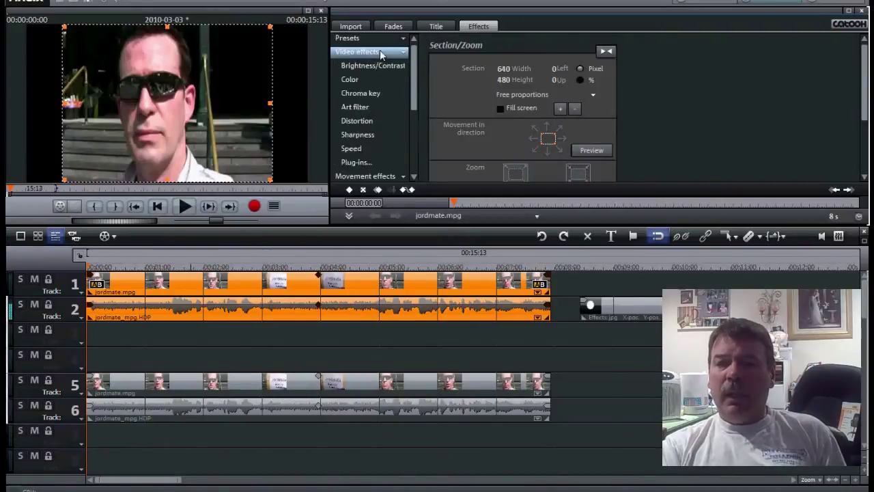
pyautogui.click(198, 389)
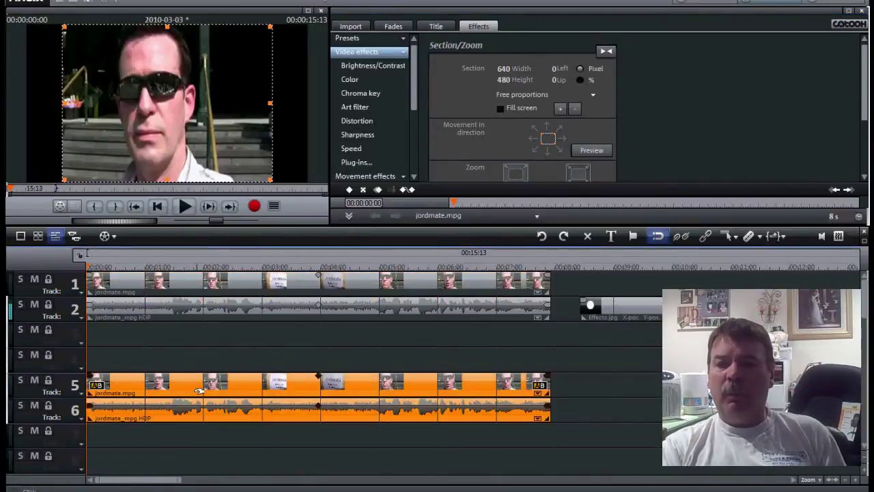
pyautogui.click(362, 123)
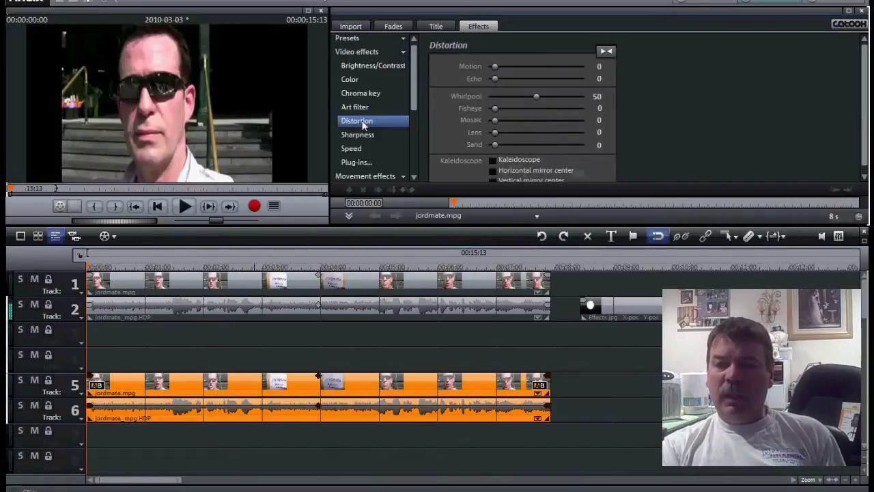
# Step: Set the Mosaic distortion on the track 5 jordmate copy to 62
pyautogui.click(495, 122)
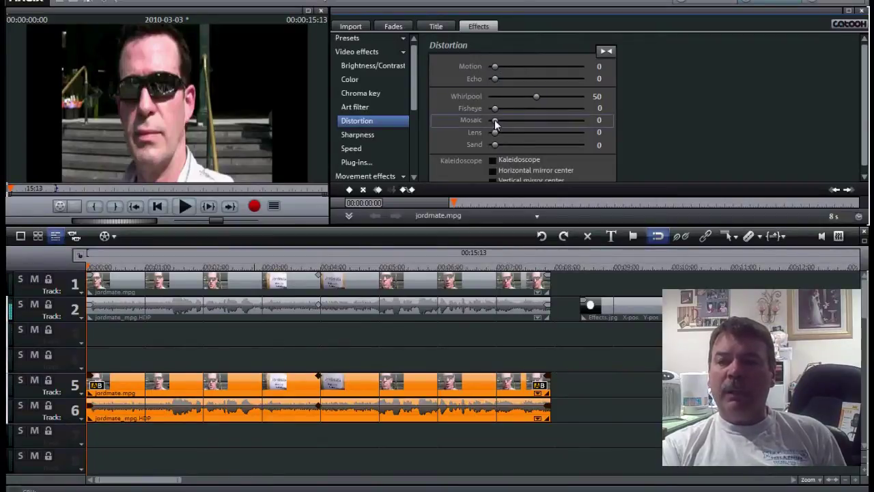
pyautogui.moveTo(495, 121); pyautogui.dragTo(546, 122)
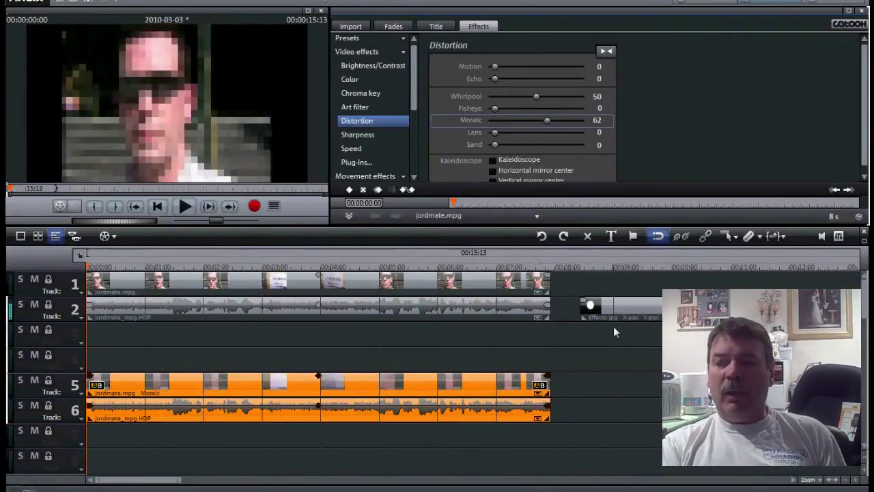
pyautogui.click(642, 305)
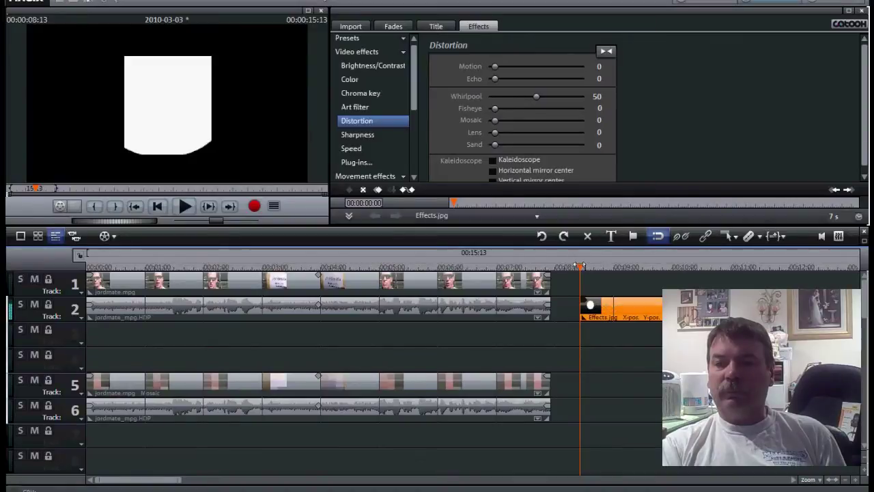
# Step: Move Effects.jpg to the start of track 3, stretch it to the full video length, and raise the mosaic copy to track 4
pyautogui.click(589, 266)
pyautogui.moveTo(589, 266); pyautogui.dragTo(594, 266)
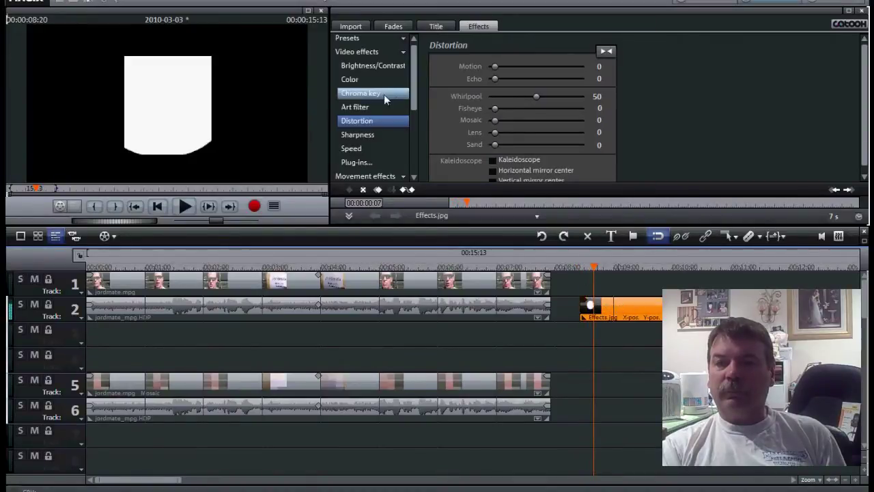
pyautogui.click(380, 53)
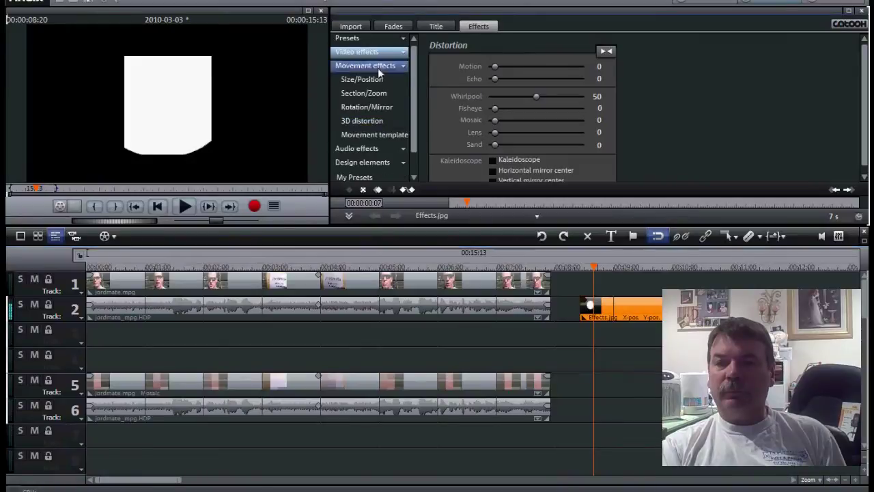
pyautogui.click(382, 94)
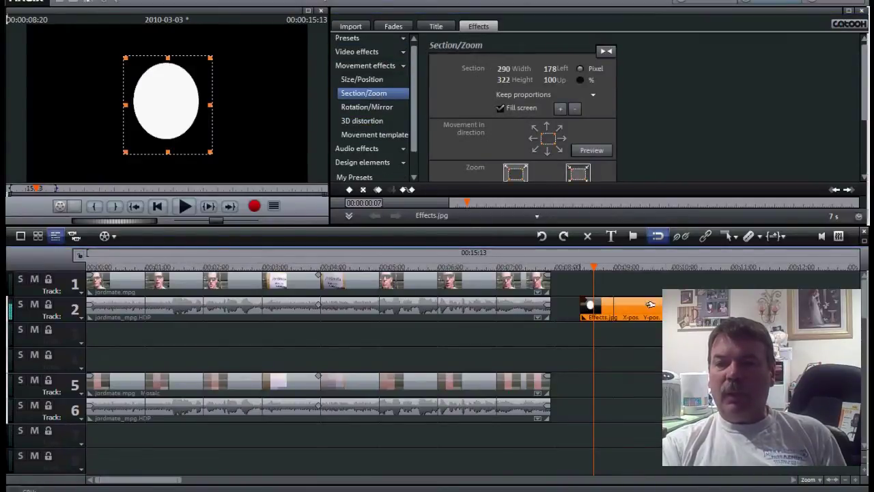
pyautogui.moveTo(653, 303); pyautogui.dragTo(158, 323)
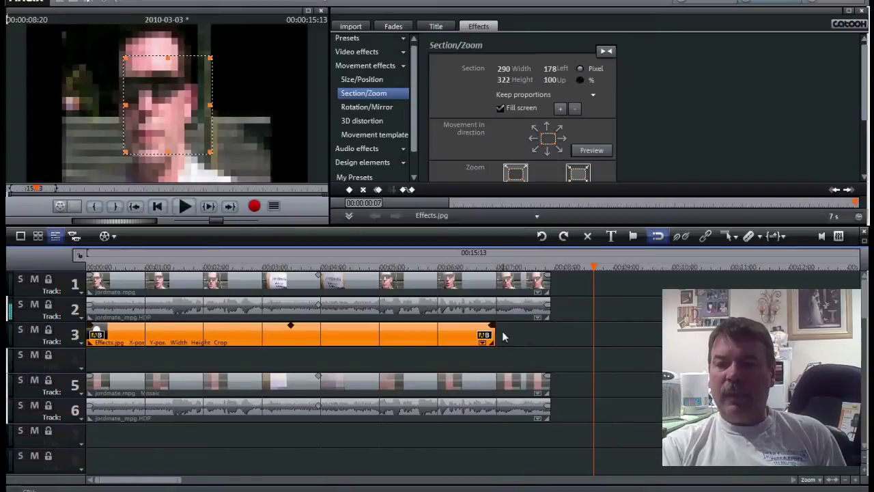
pyautogui.moveTo(494, 331); pyautogui.dragTo(549, 332)
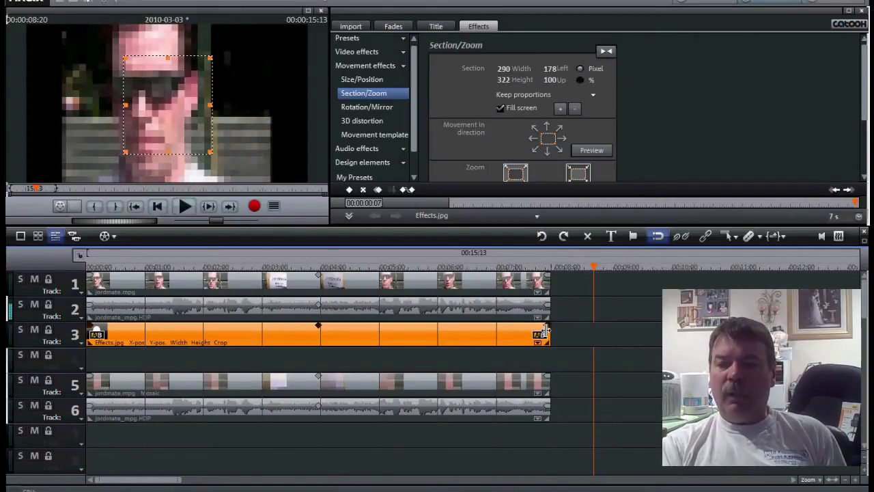
pyautogui.moveTo(317, 380); pyautogui.dragTo(318, 370)
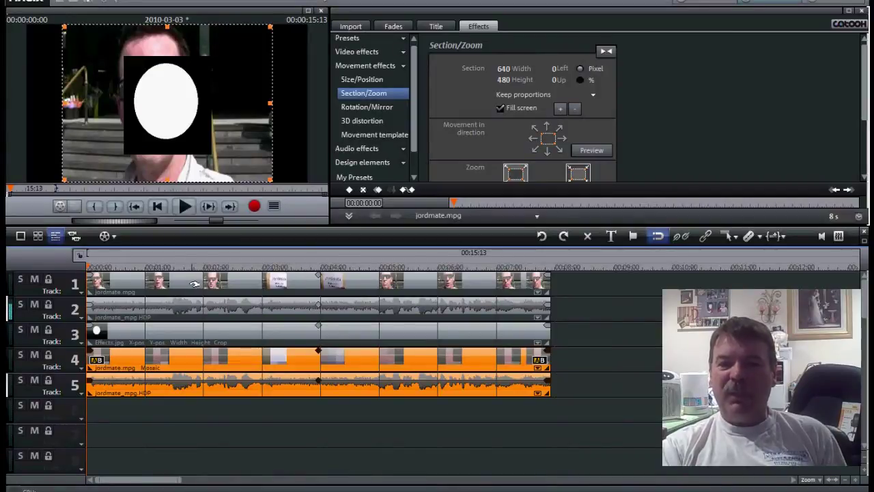
# Step: Give the Effects.jpg oval clip on track 3 an Alpha chroma key
pyautogui.click(122, 336)
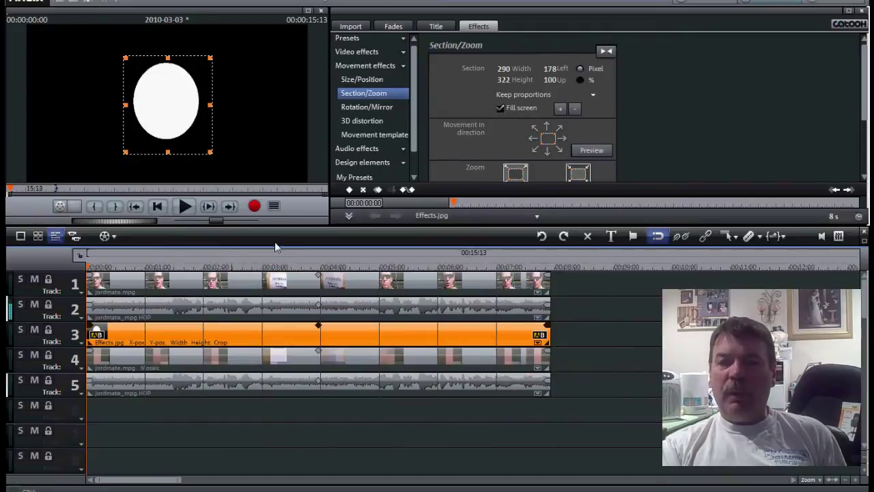
pyautogui.click(369, 55)
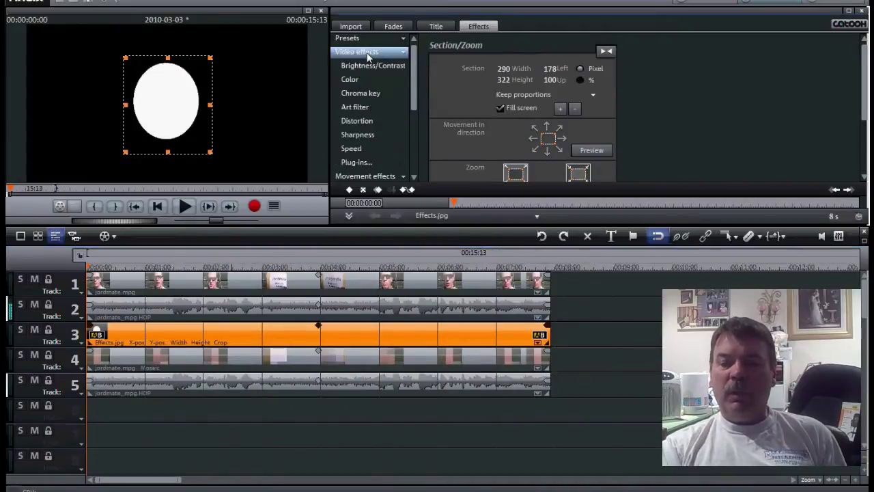
pyautogui.click(372, 95)
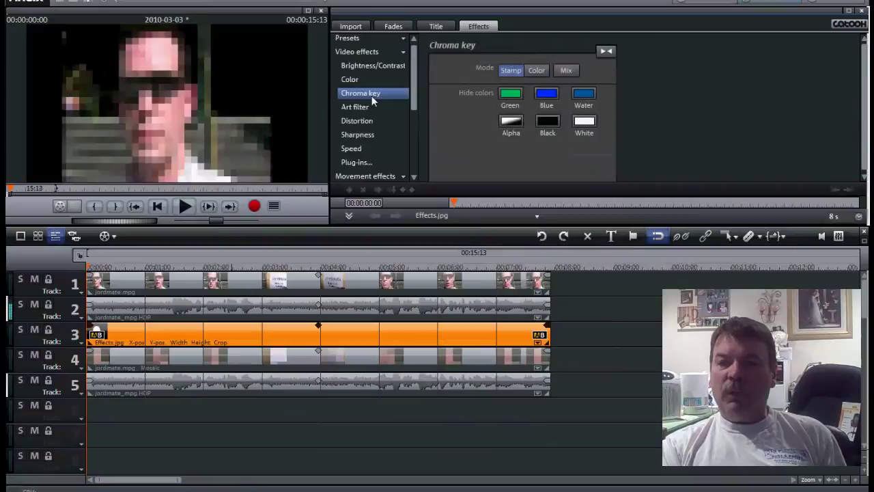
pyautogui.click(510, 123)
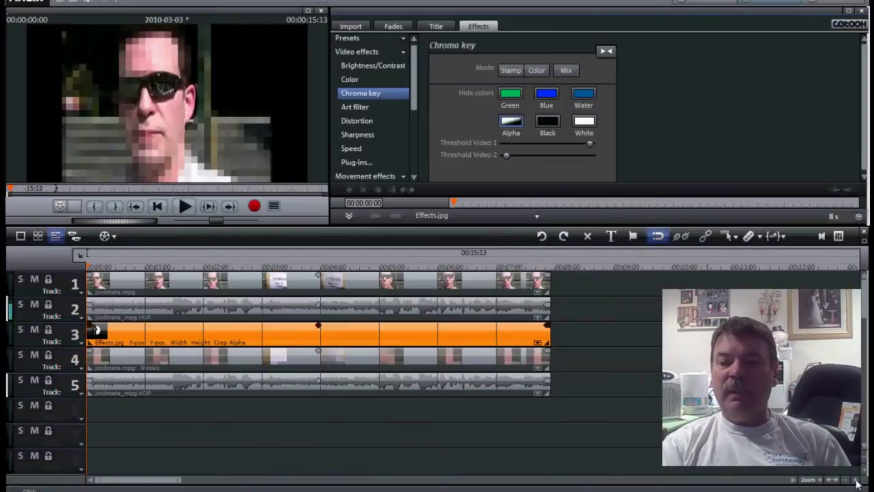
# Step: Zoom the timeline in with the + button so the clips appear wider
pyautogui.click(857, 482)
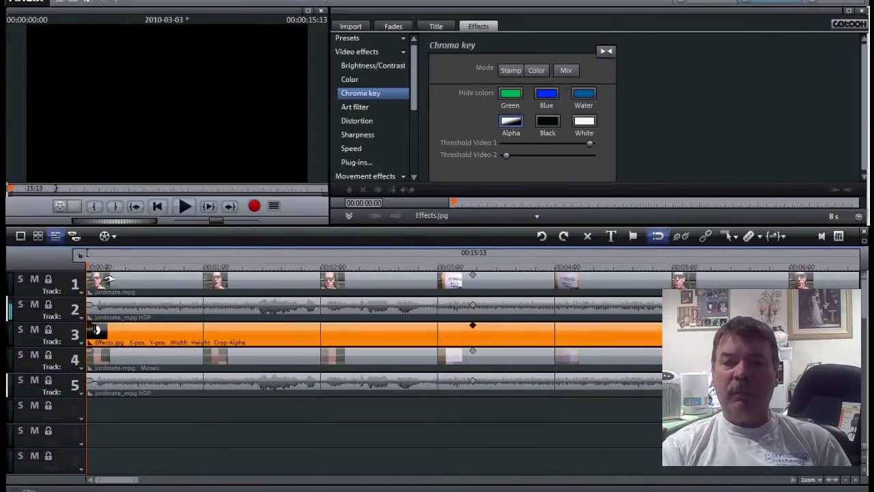
# Step: Return to the movie start and bring up the Size/Position movement effect for the mask
pyautogui.click(94, 266)
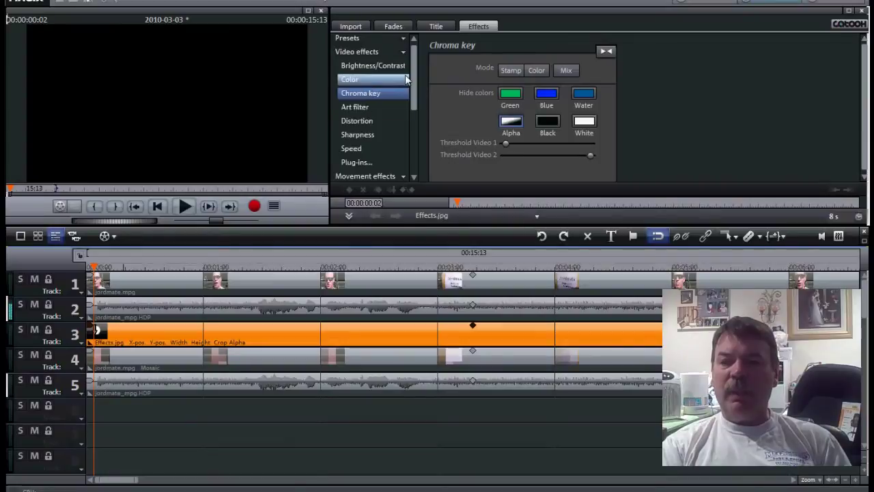
pyautogui.scroll(-4, 413, 91)
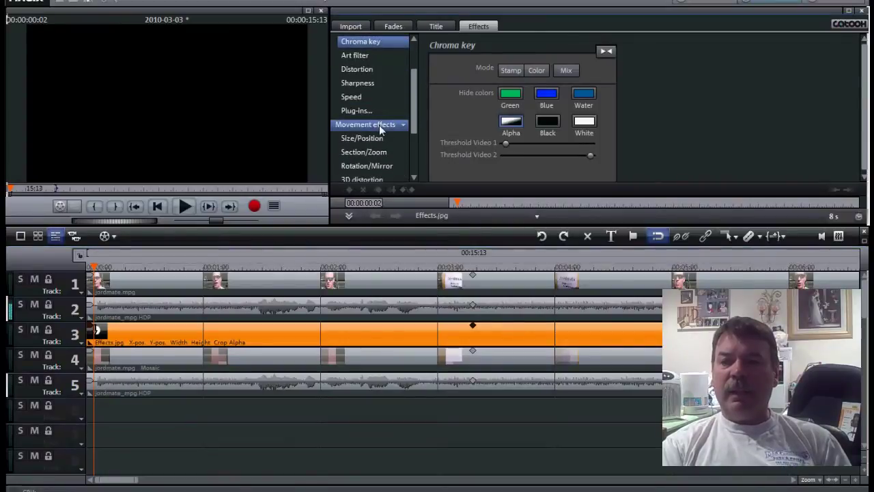
pyautogui.click(381, 127)
pyautogui.click(380, 127)
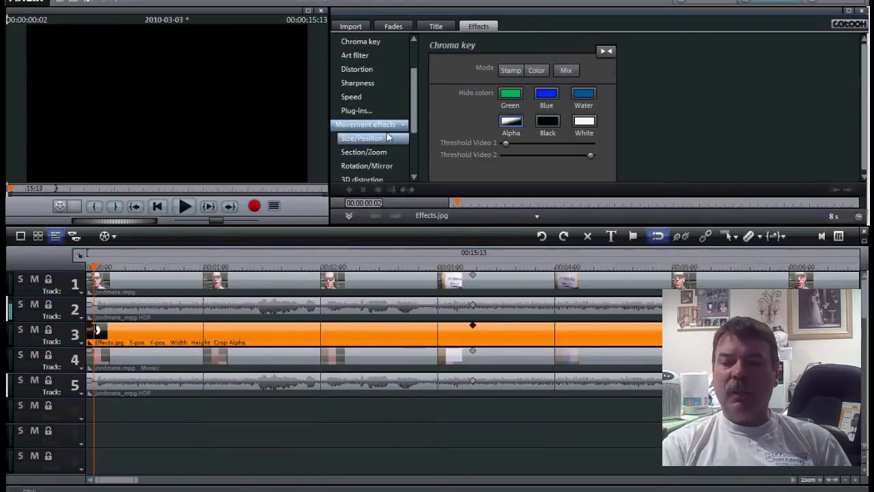
pyautogui.click(383, 140)
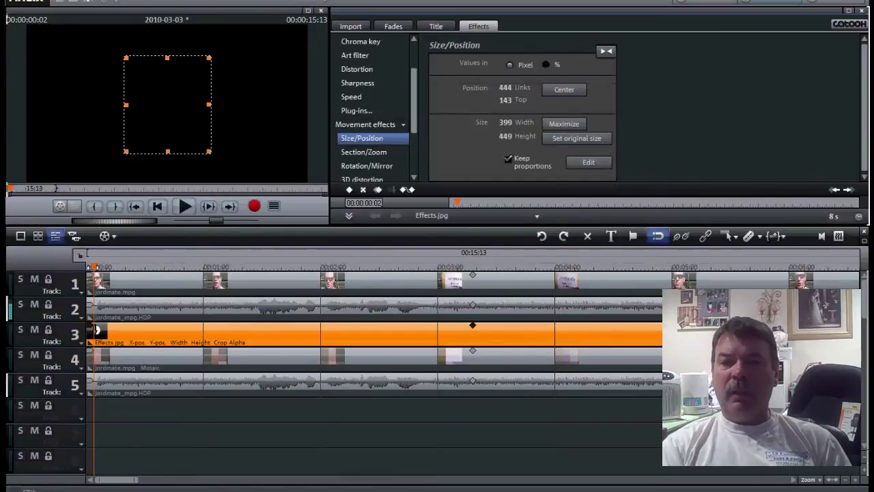
# Step: Move and enlarge the mask to 607×674 at 273 left, 16 top, framing the whole face
pyautogui.click(96, 330)
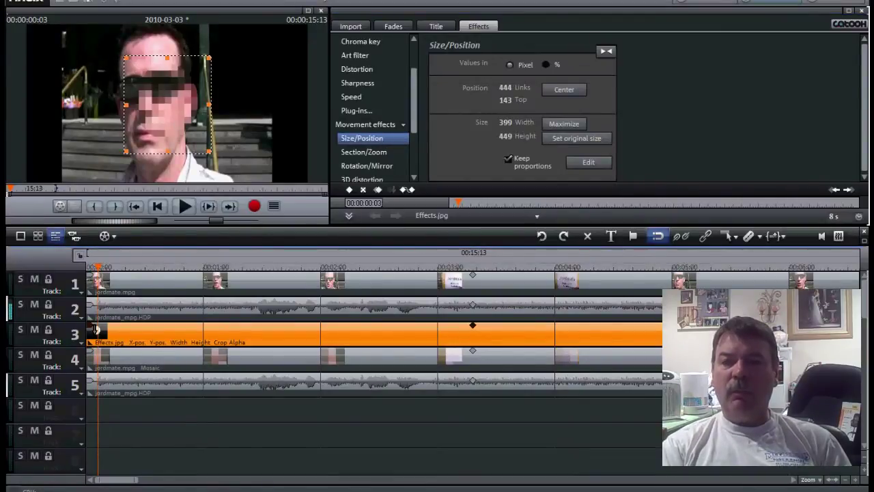
pyautogui.moveTo(167, 105); pyautogui.dragTo(149, 93)
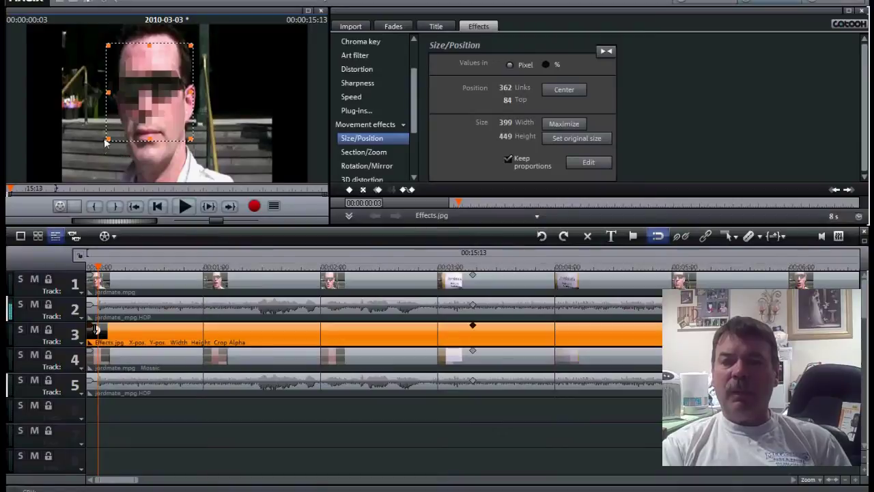
pyautogui.moveTo(107, 139); pyautogui.dragTo(97, 150)
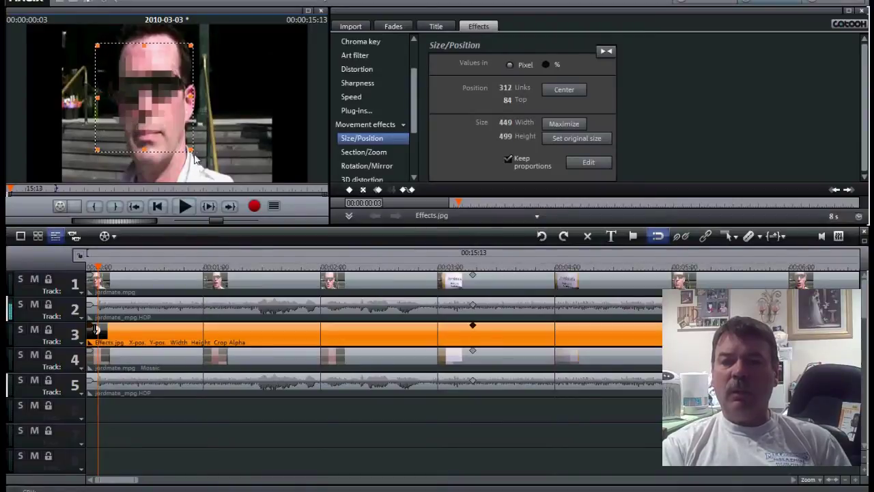
pyautogui.moveTo(191, 149); pyautogui.dragTo(213, 174)
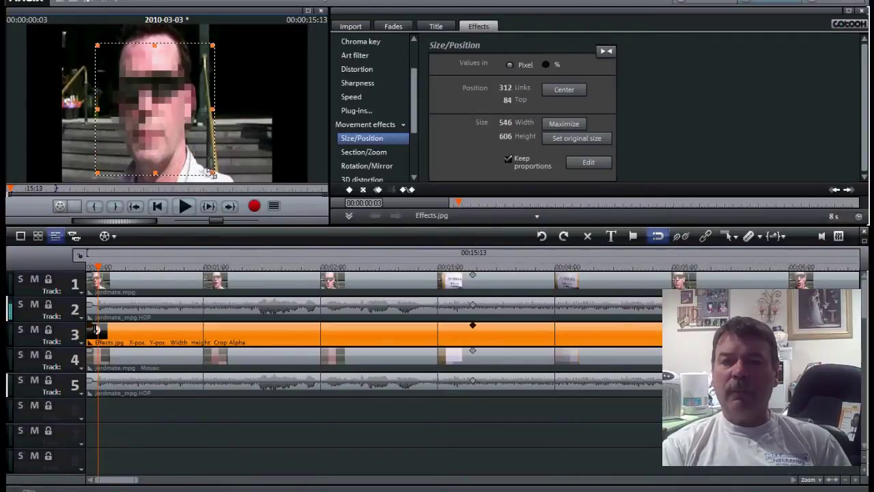
pyautogui.moveTo(96, 38); pyautogui.dragTo(92, 33)
pyautogui.moveTo(153, 40); pyautogui.dragTo(153, 30)
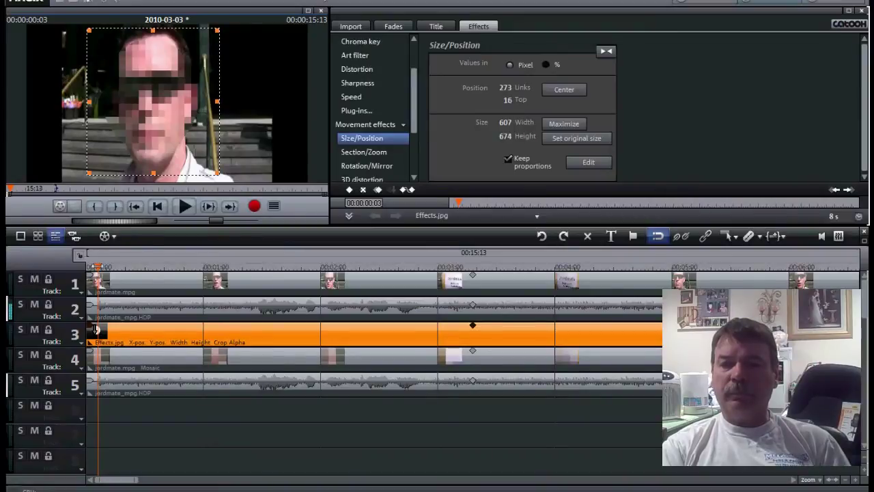
pyautogui.click(90, 266)
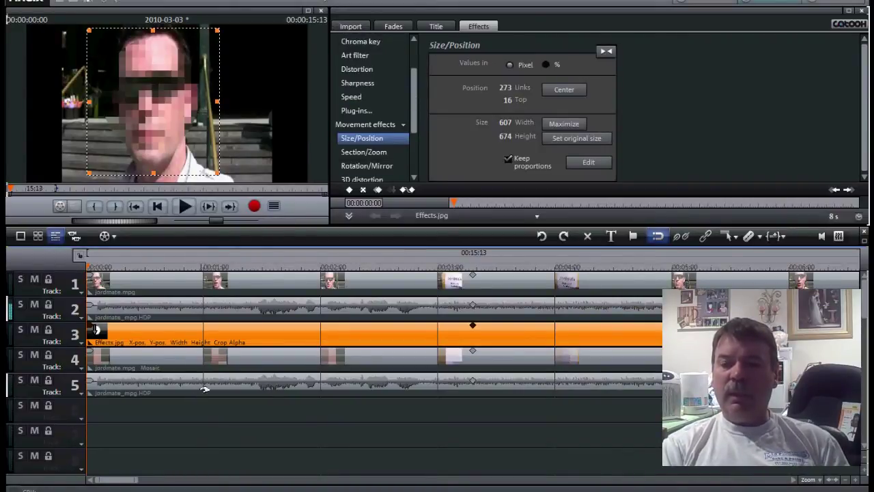
# Step: Ungroup the top video clip from its audio and delete the original jordmate audio on track 2
pyautogui.click(241, 284)
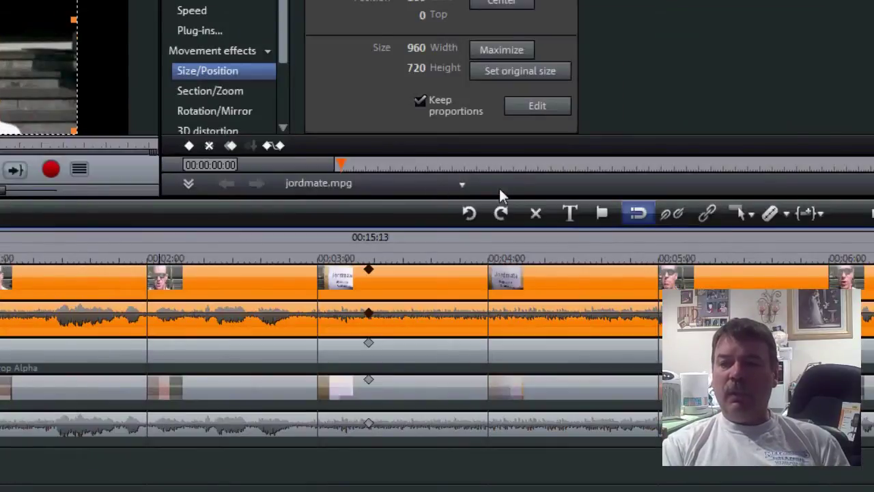
pyautogui.click(677, 214)
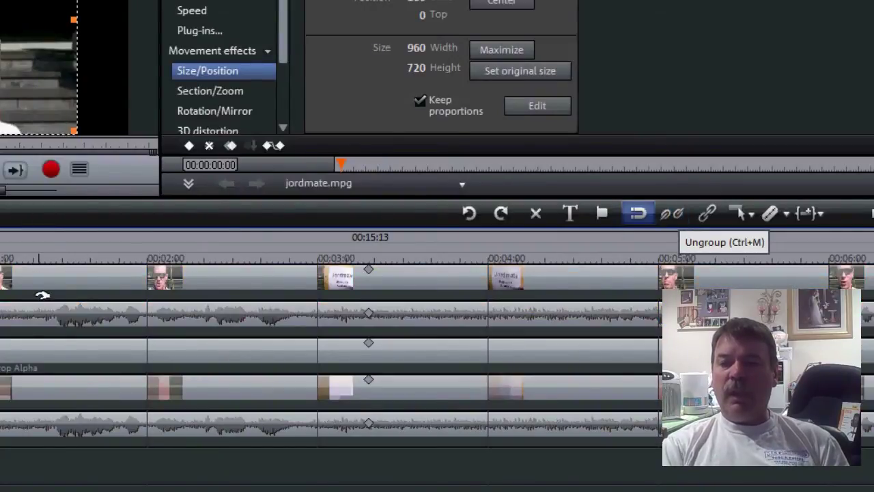
pyautogui.click(21, 313)
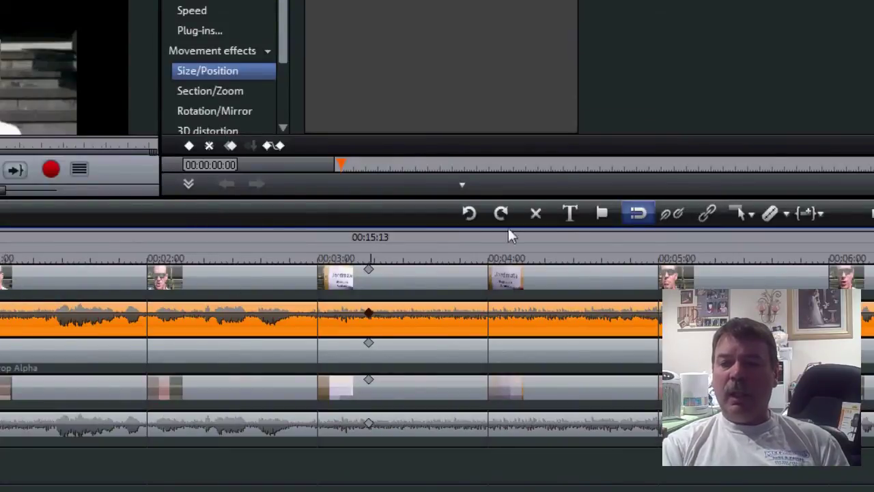
pyautogui.click(536, 213)
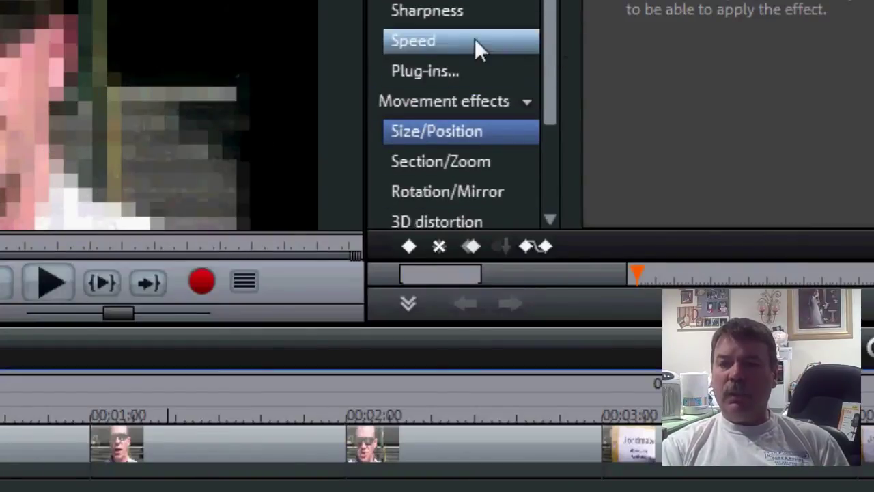
# Step: Show the Audio effects presets in the Effects panel
pyautogui.moveTo(552, 46); pyautogui.dragTo(552, 120)
pyautogui.click(428, 128)
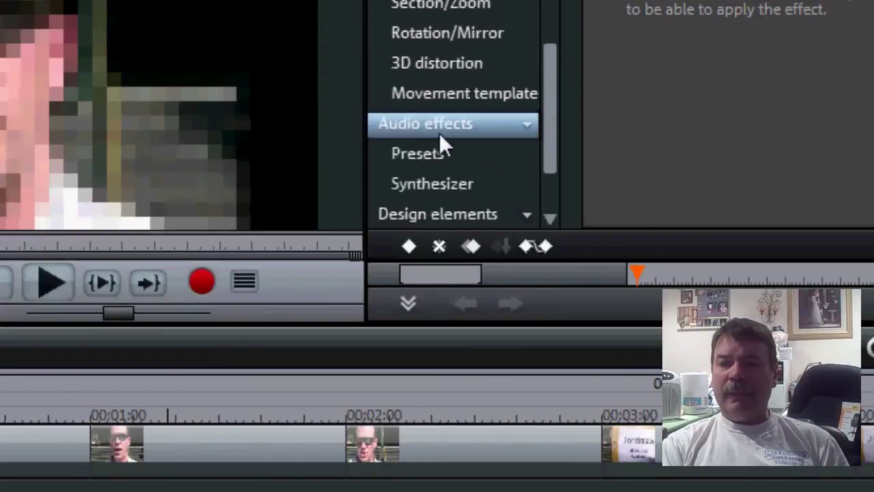
pyautogui.click(539, 123)
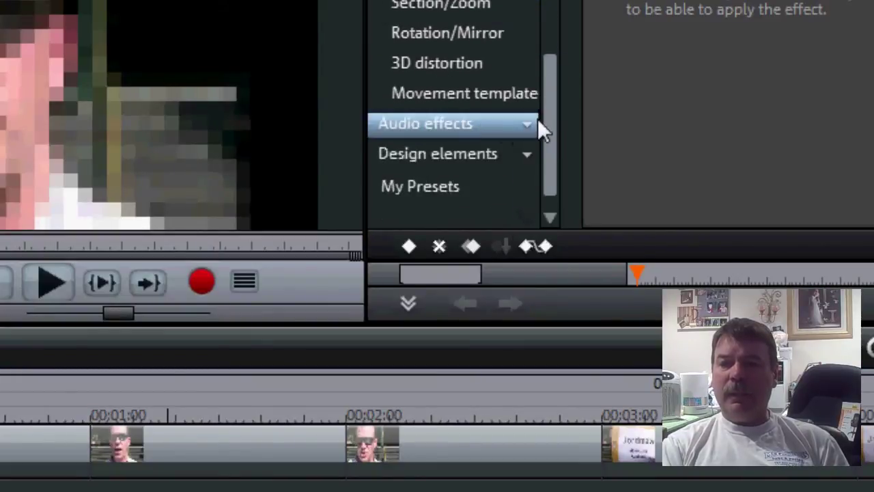
pyautogui.click(484, 152)
pyautogui.click(484, 152)
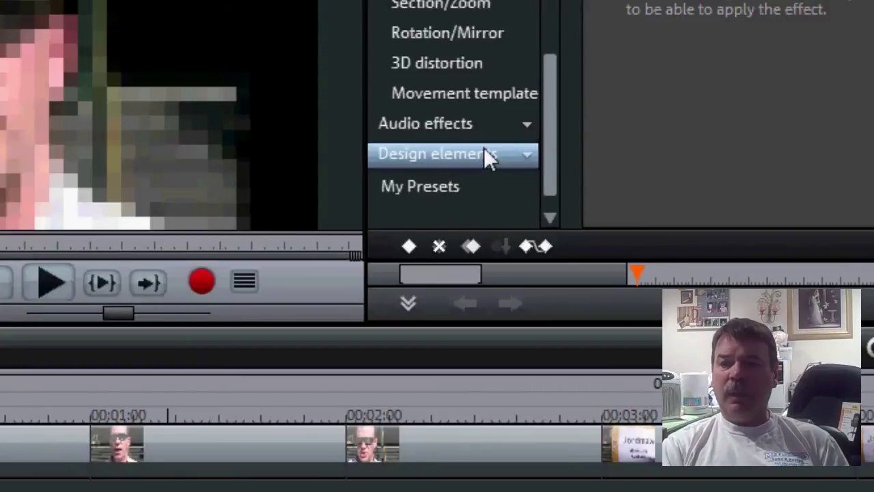
pyautogui.click(491, 127)
pyautogui.click(442, 153)
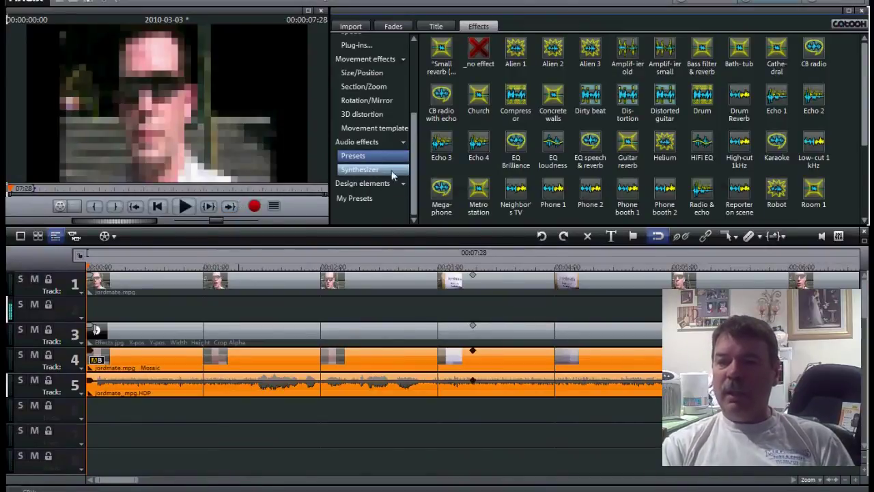
# Step: Apply the Helium preset to the track 5 jordmate audio and play back the result
pyautogui.click(666, 141)
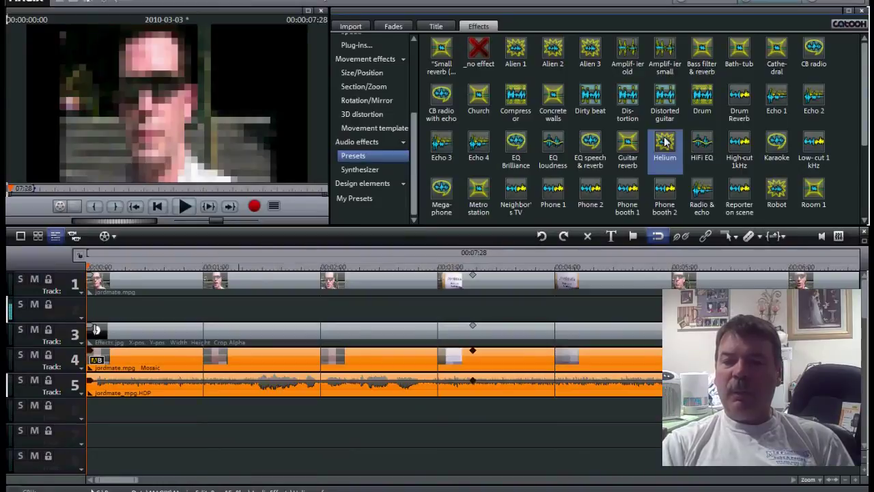
pyautogui.moveTo(666, 142); pyautogui.dragTo(180, 380)
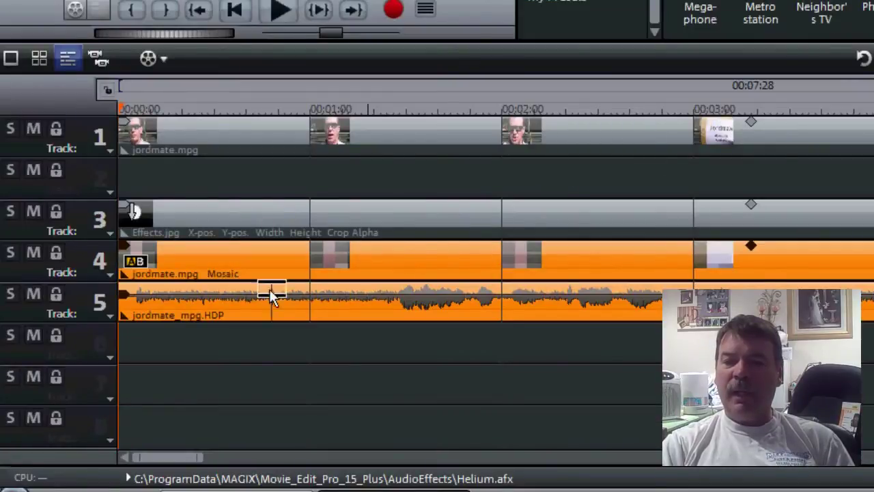
pyautogui.moveTo(271, 292); pyautogui.dragTo(140, 298)
pyautogui.click(280, 10)
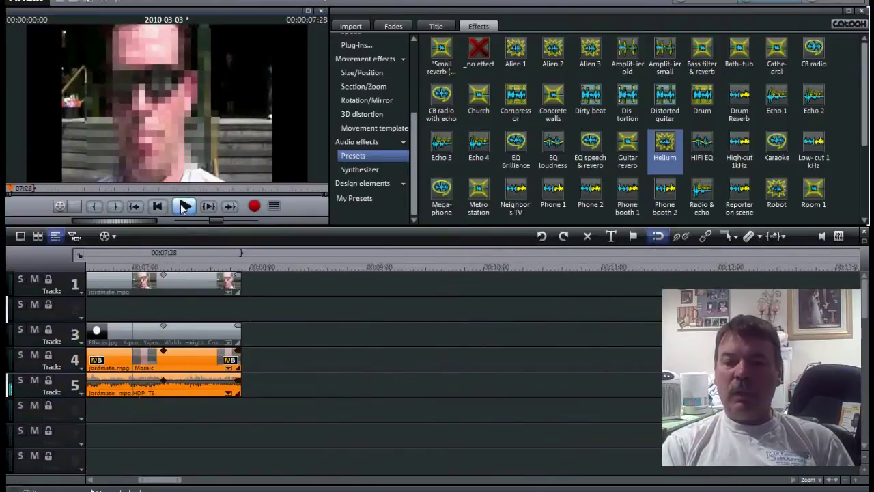
pyautogui.moveTo(170, 485); pyautogui.dragTo(99, 486)
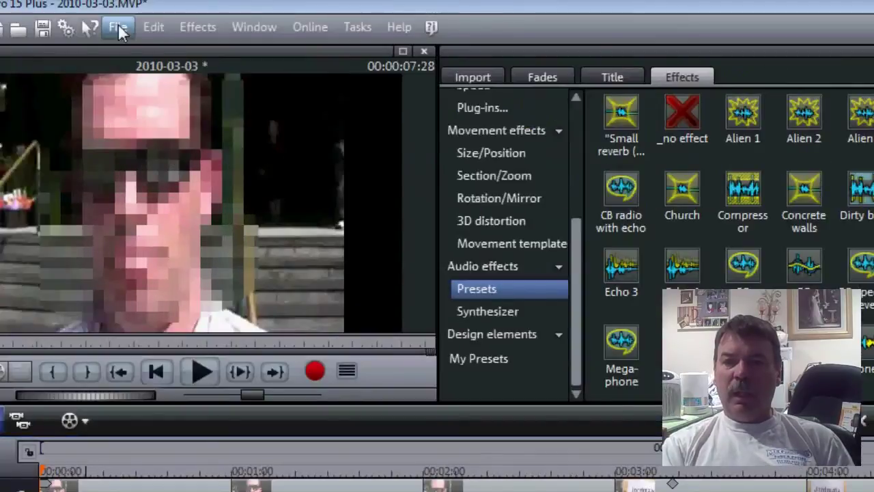
# Step: Export the movie as Windows Media 2010-03-03.wmv at 1280x720, 30 fps, accepting the settings warning
pyautogui.click(136, 1)
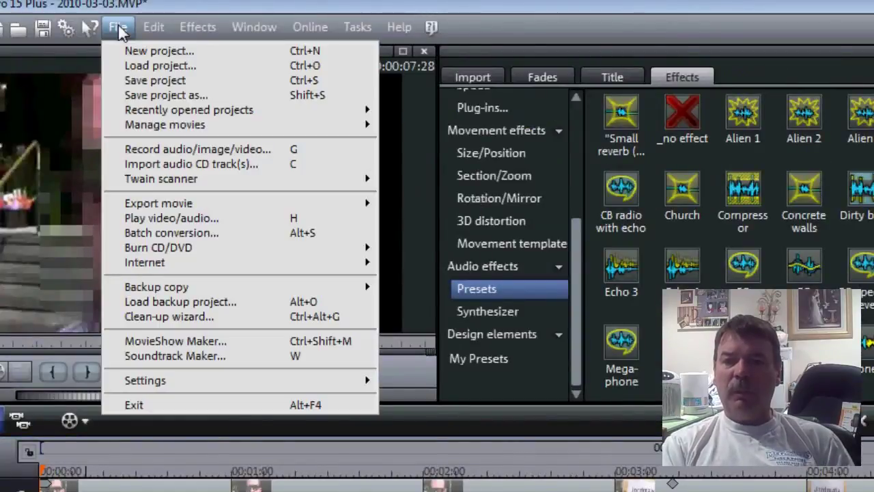
pyautogui.moveTo(231, 184)
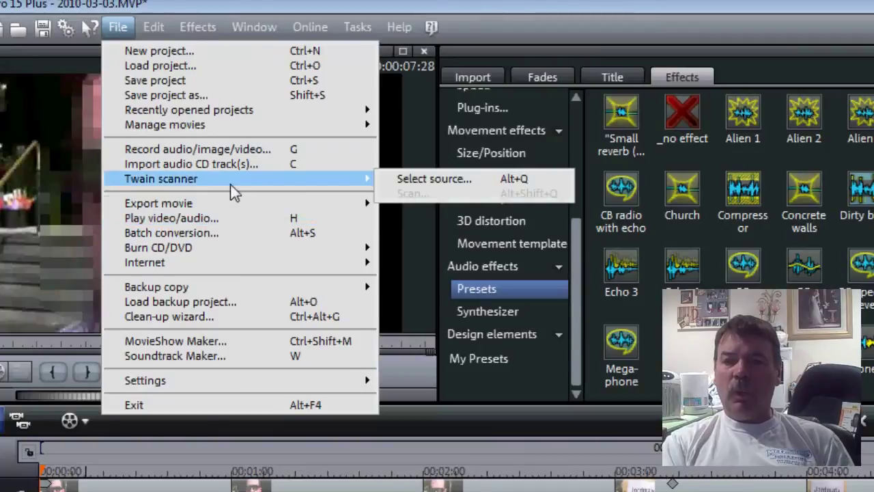
pyautogui.moveTo(220, 204)
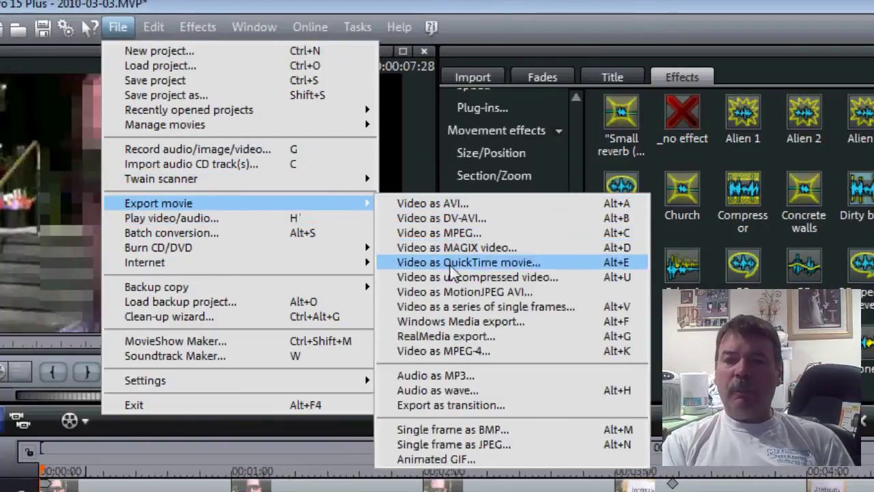
pyautogui.click(449, 327)
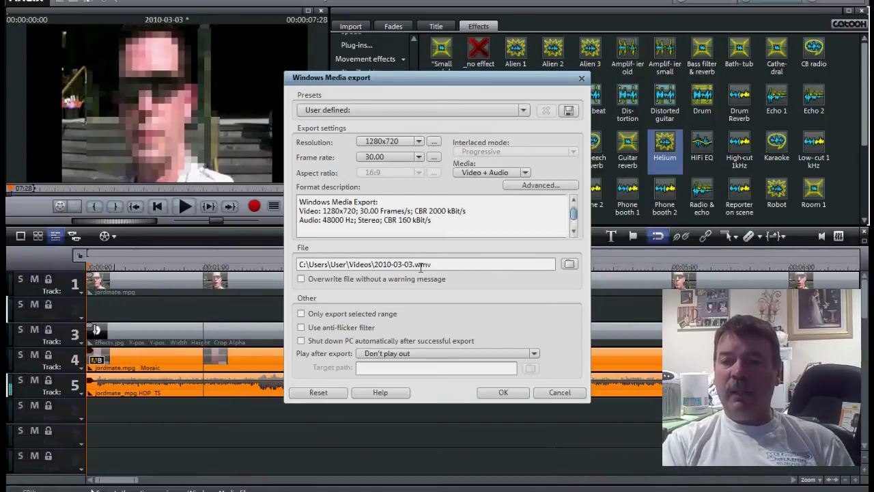
pyautogui.click(503, 393)
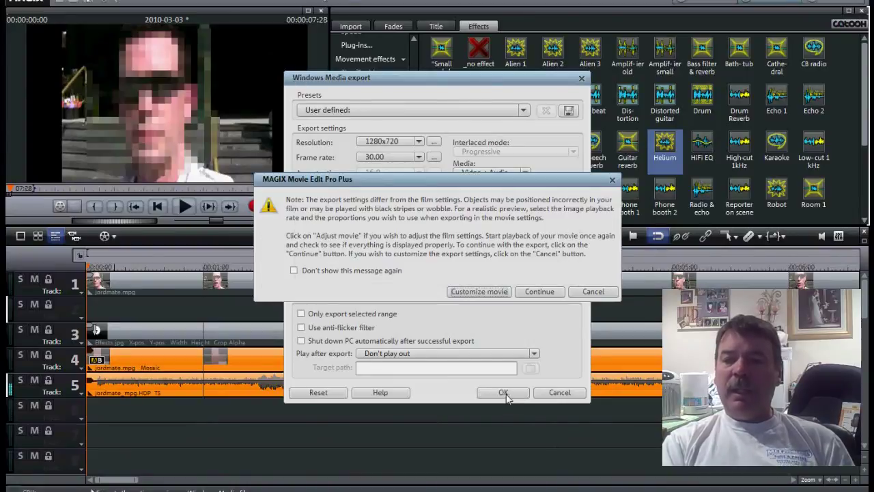
pyautogui.click(534, 293)
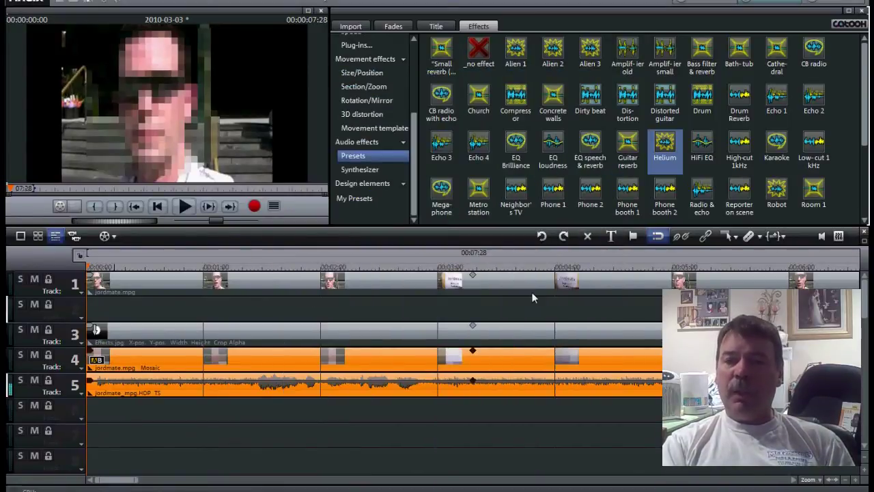